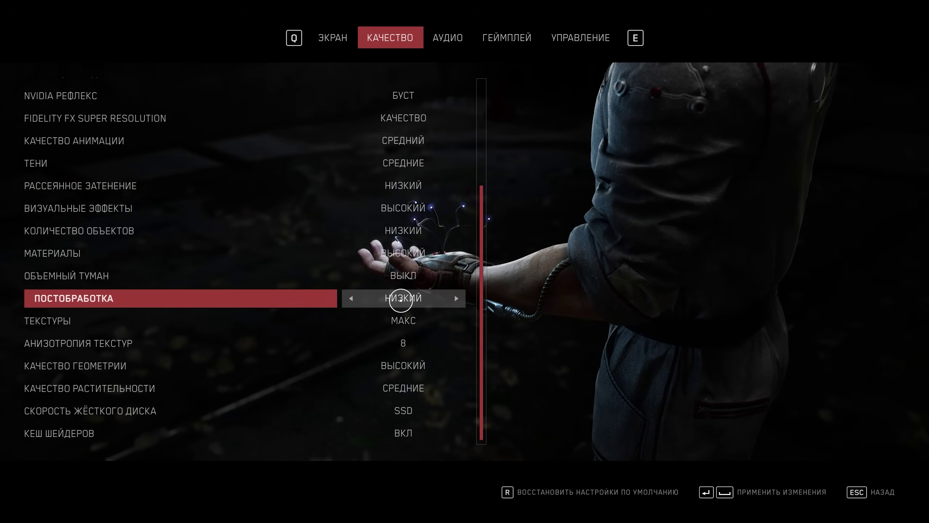
Set both the post-processing (Постобработка) and texture (Текстуры) quality to Высокий.
left_click(453, 298)
left_click(454, 298)
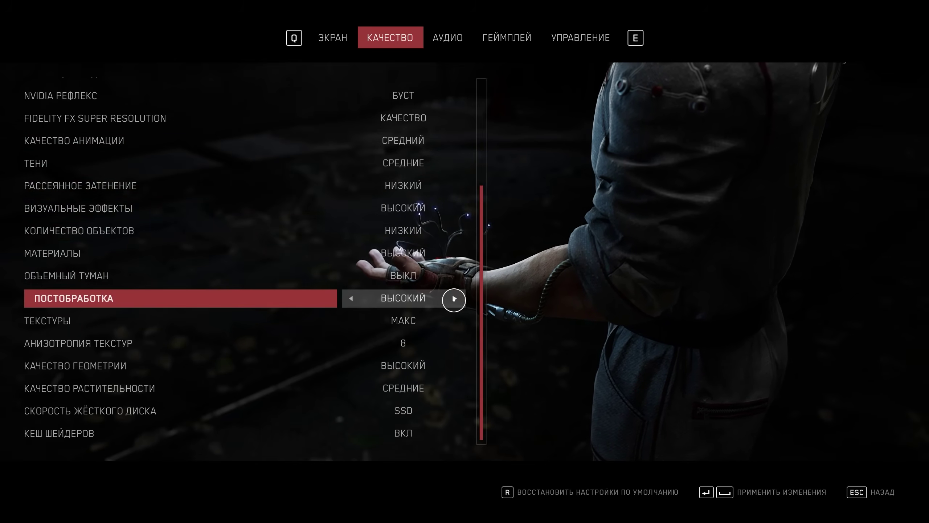
key("Left")
left_click(453, 299)
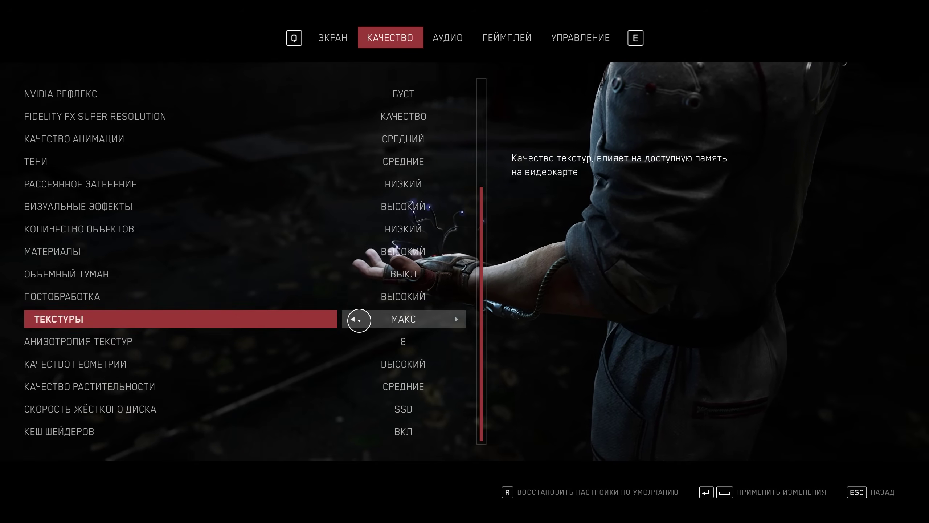
left_click(355, 319)
left_click(354, 319)
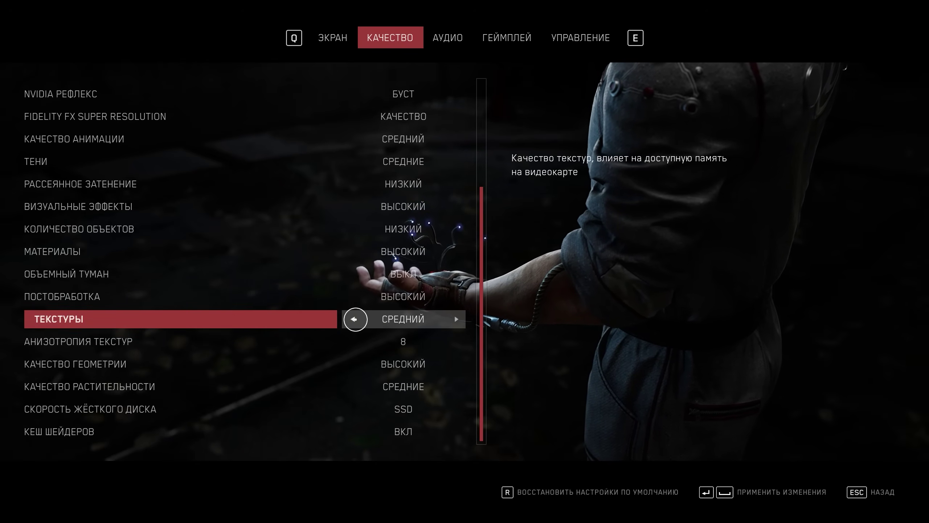
key("Right")
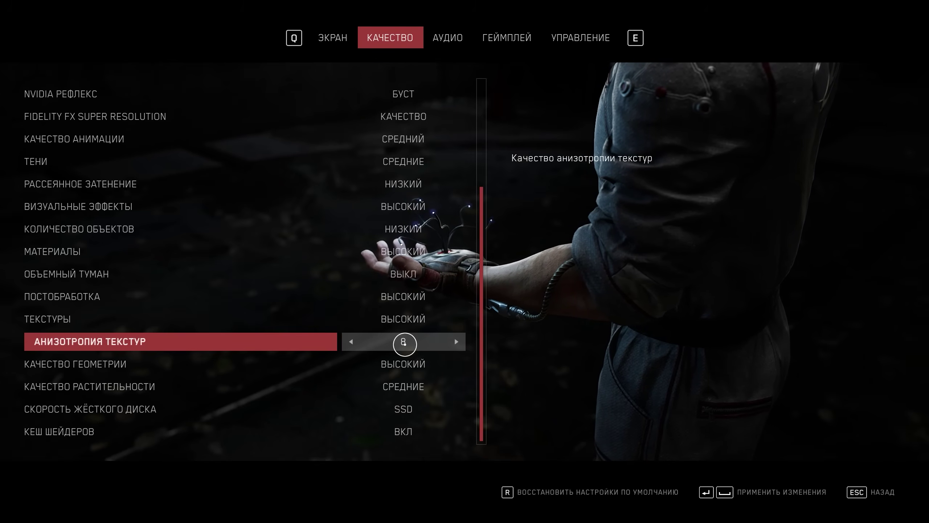
Set the geometry quality (Качество геометрии) to Низкий and the vegetation quality (Качество растительности) to Низкие.
left_click(351, 363)
left_click(357, 386)
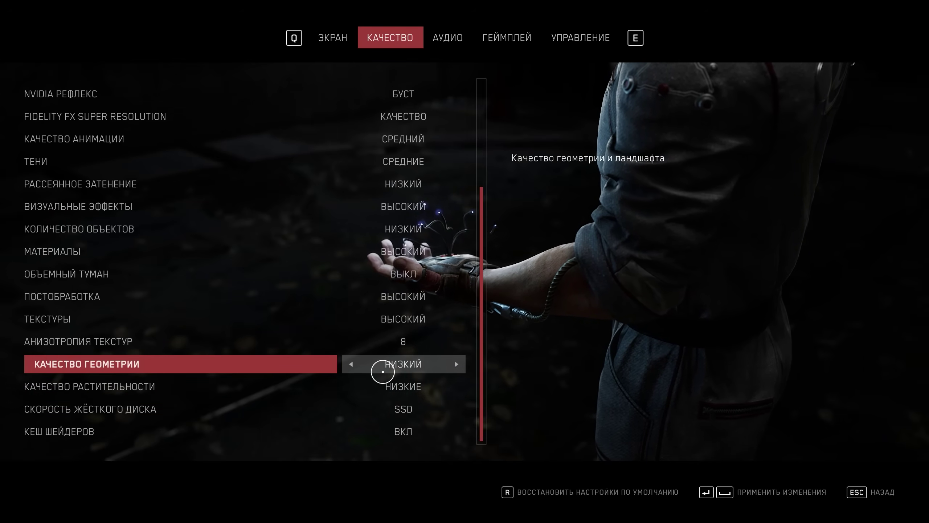
scroll(380, 372, "up", 7)
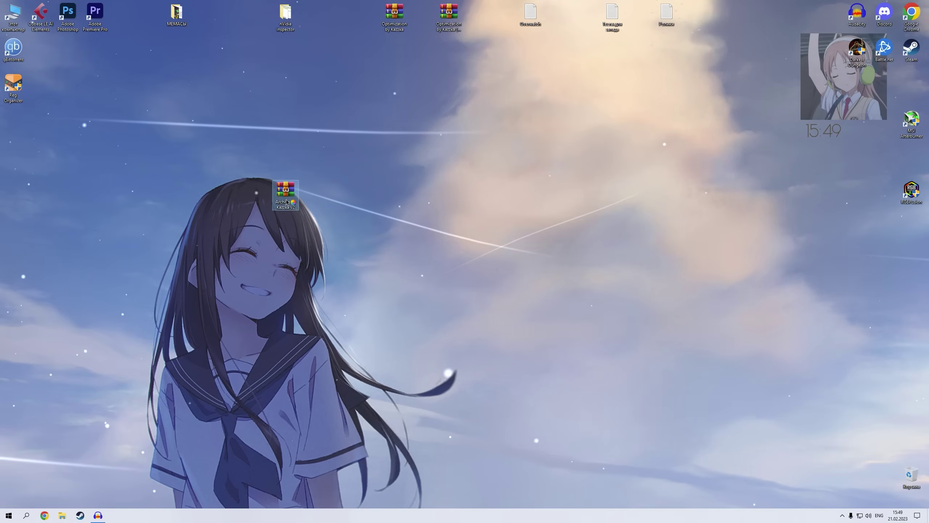
Open Archive by Kazzka v2.zip from the desktop, extract its folder to the desktop, and close the archive.
double_click(286, 194)
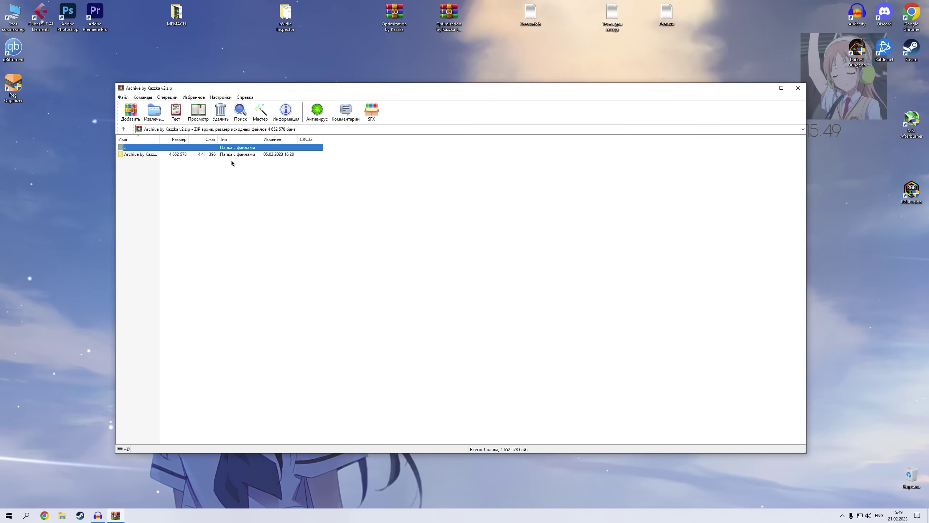
left_click(796, 89)
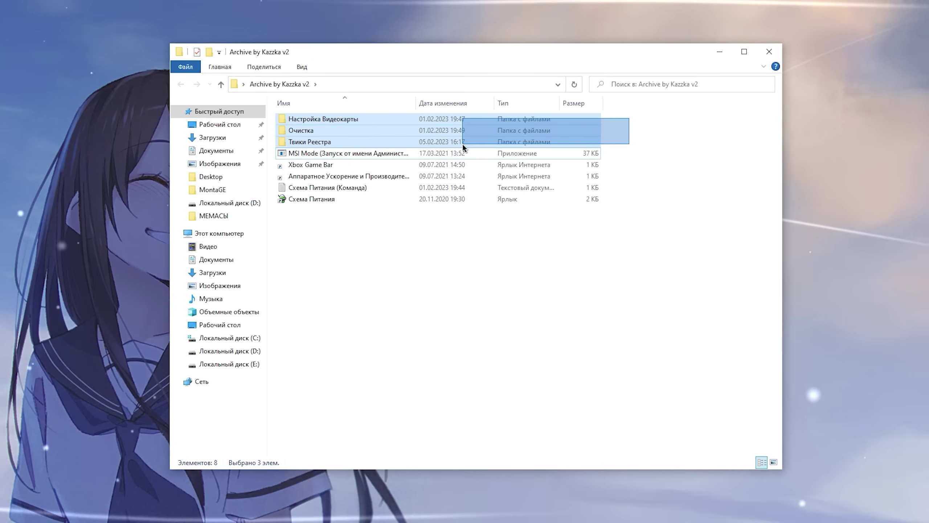
left_click_drag(462, 143, 449, 142)
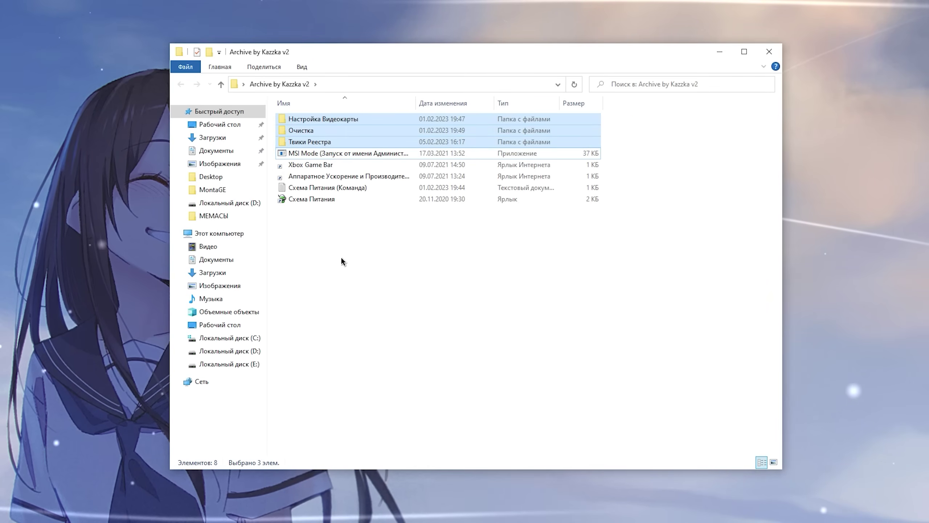
left_click(333, 129)
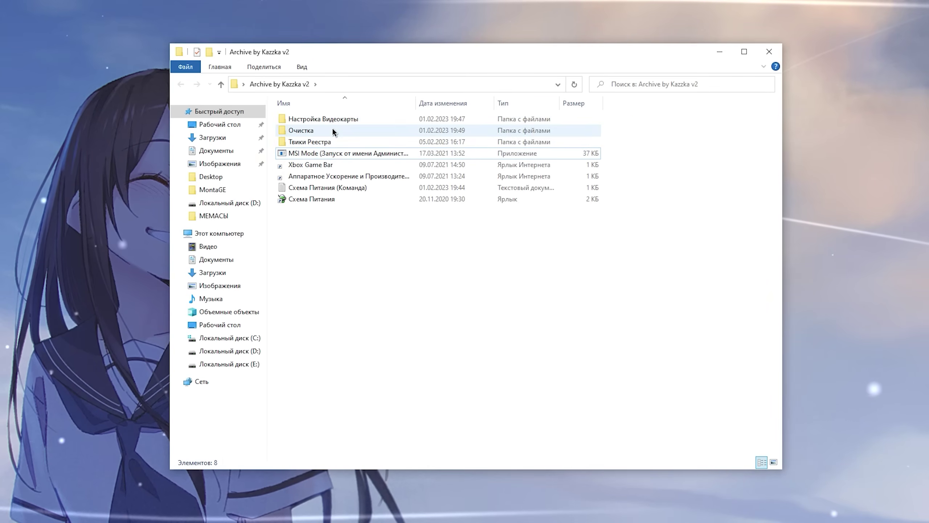
left_click(316, 142)
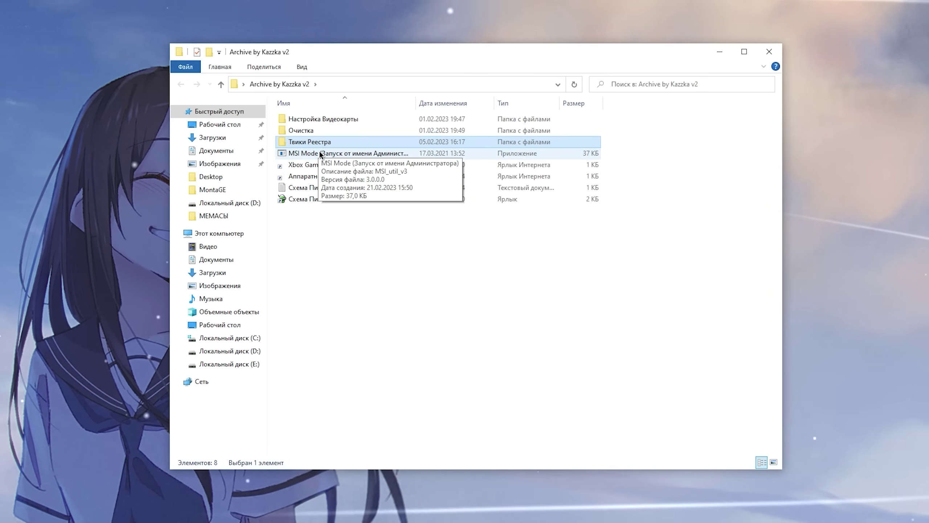
left_click(320, 154)
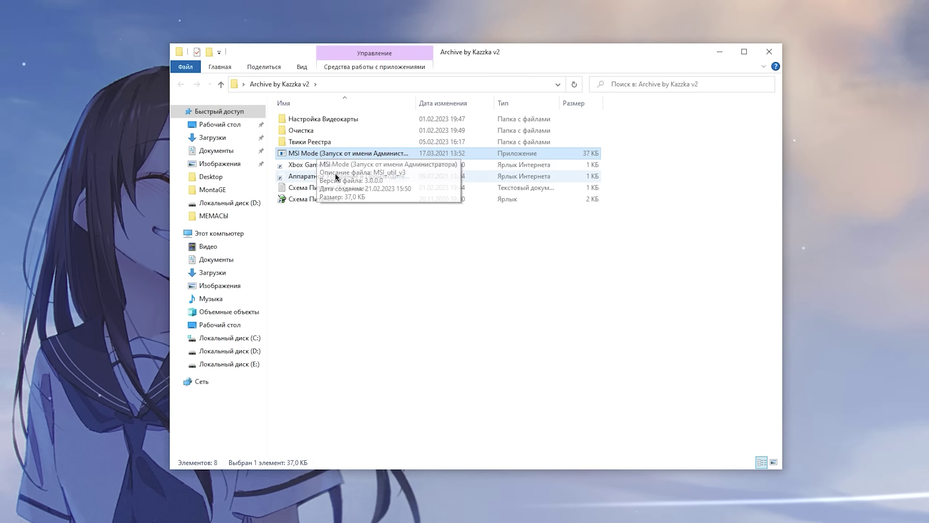
Open the Схема Питания (Команда) text file and copy its command powercfg -duplicatescheme e9a42b02-d5df-448d-aa00-03f14749eb61.
left_click(325, 187)
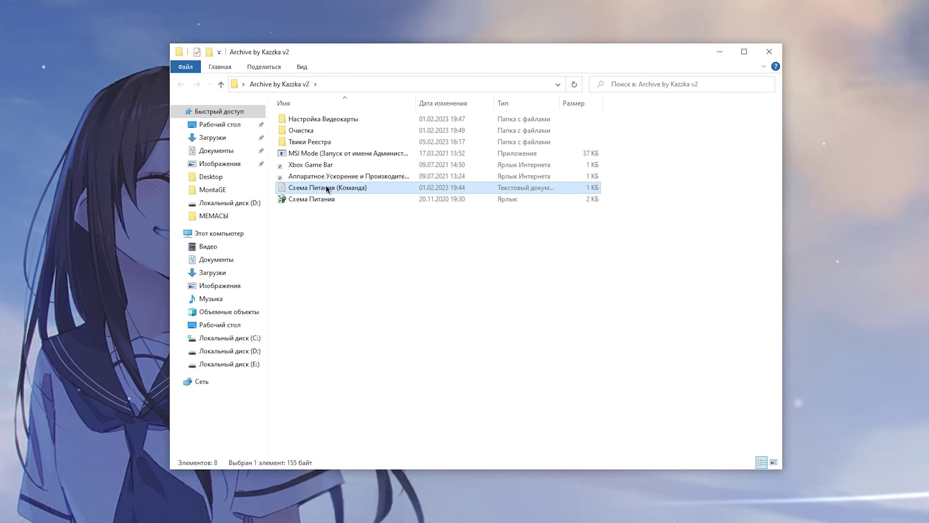
double_click(325, 187)
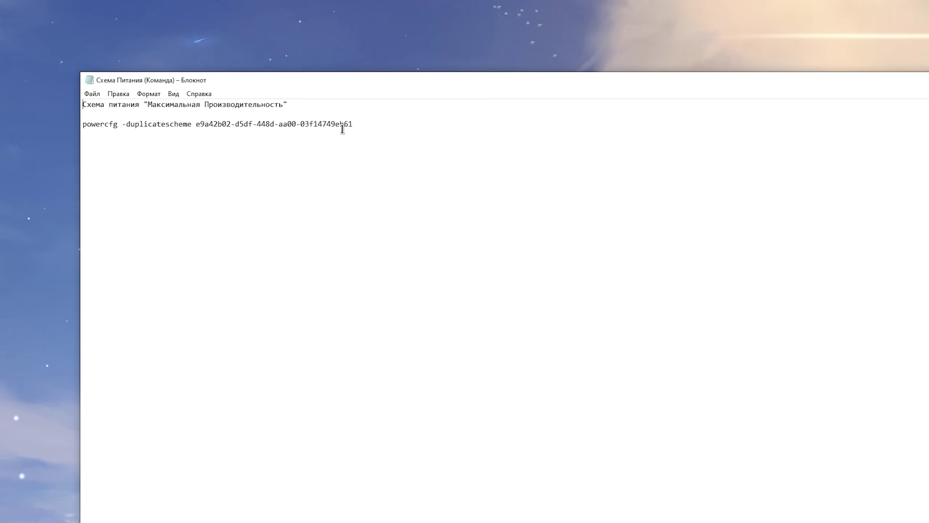
triple_click(167, 125)
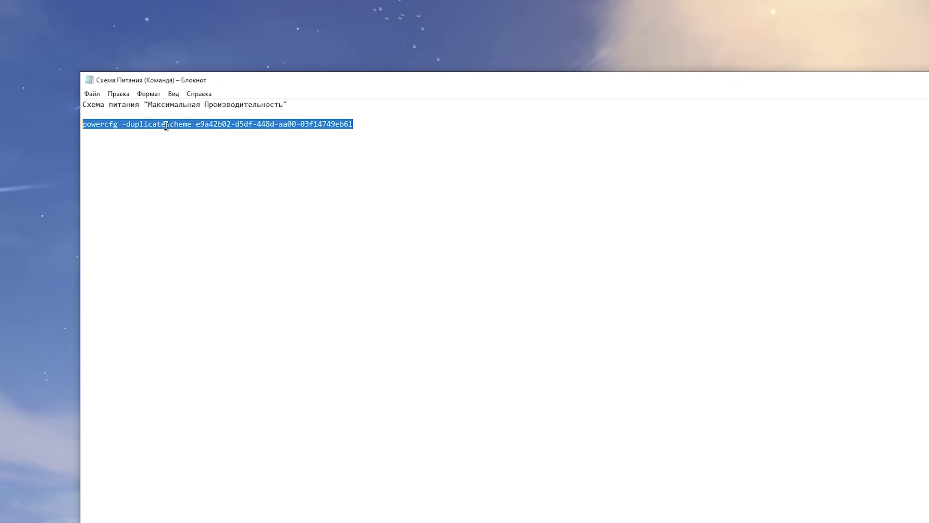
right_click(167, 125)
left_click(204, 164)
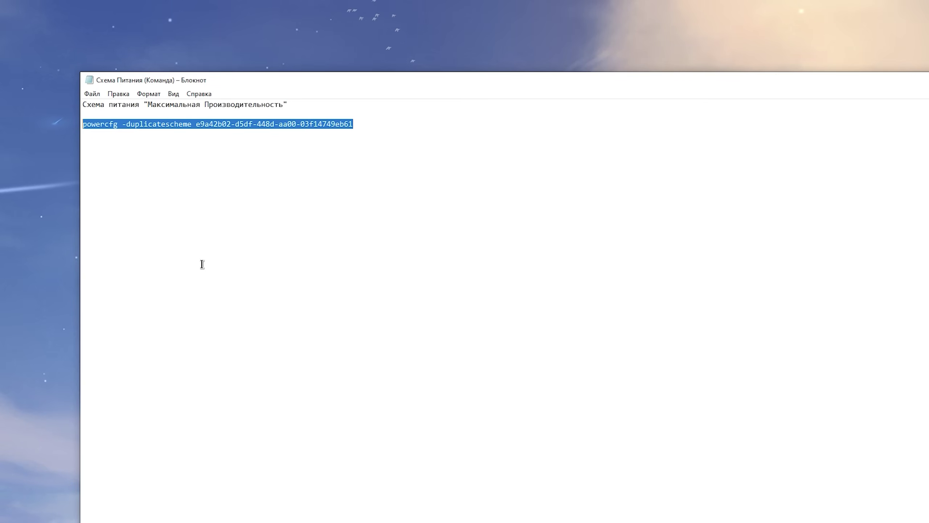
Run the copied powercfg -duplicatescheme command in Windows PowerShell as administrator, and close the PowerShell window.
key("super+x")
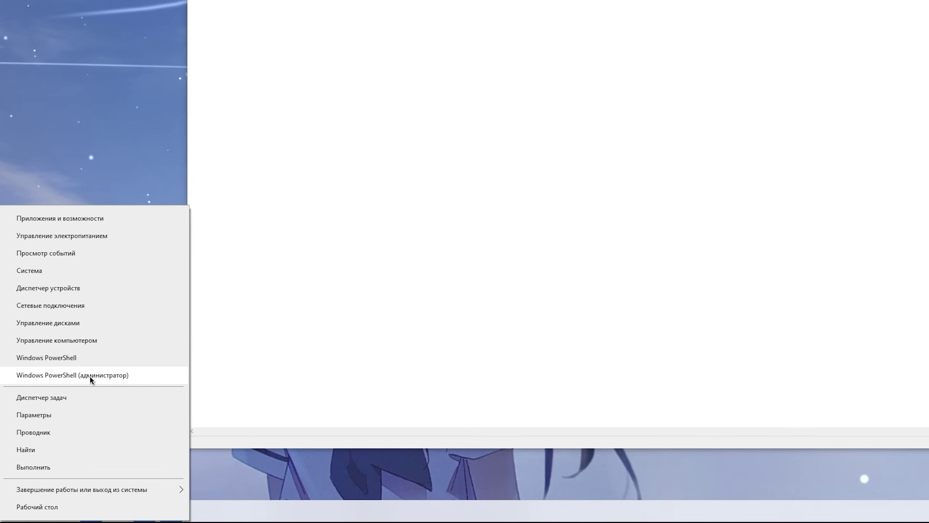
left_click(90, 377)
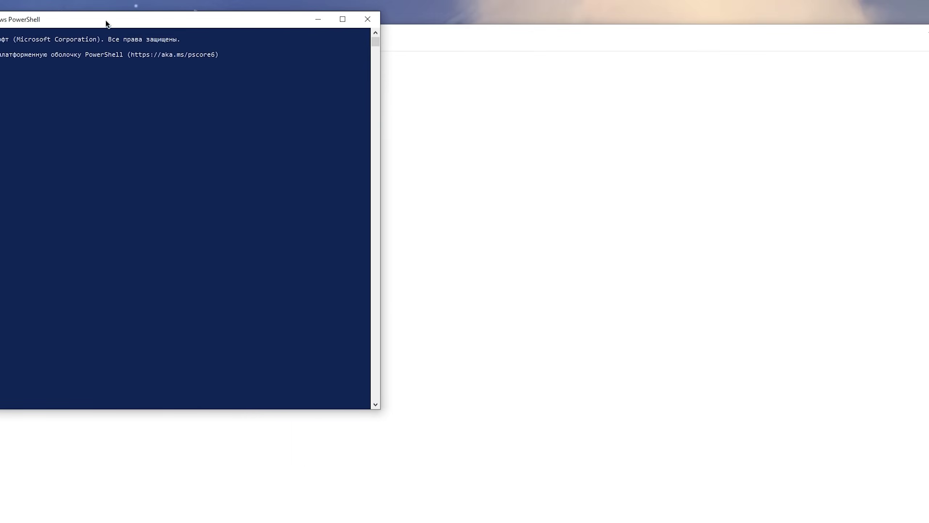
left_click_drag(105, 20, 467, 89)
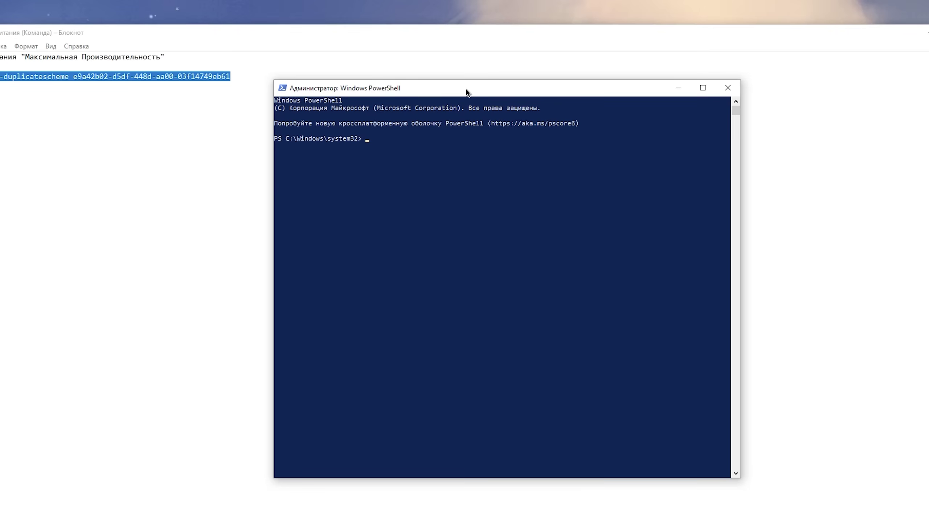
key("ctrl+v")
key("Return")
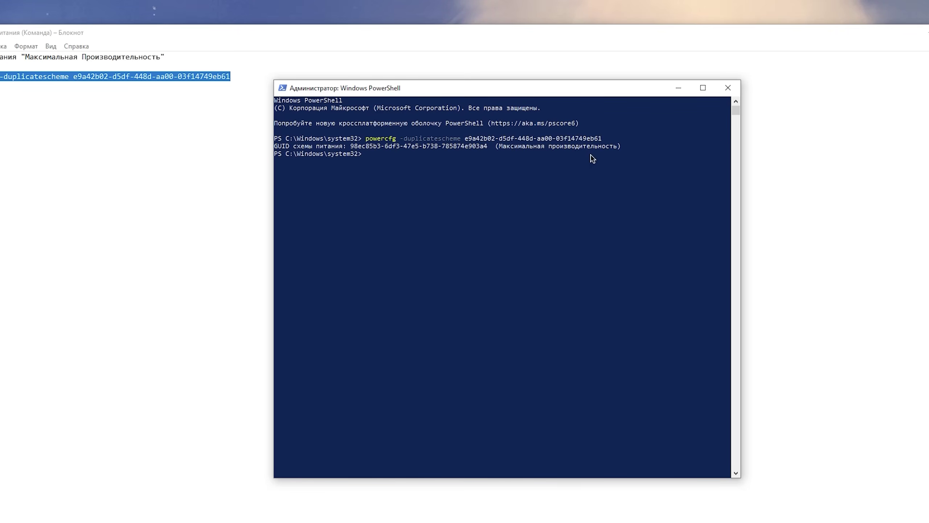
left_click(728, 88)
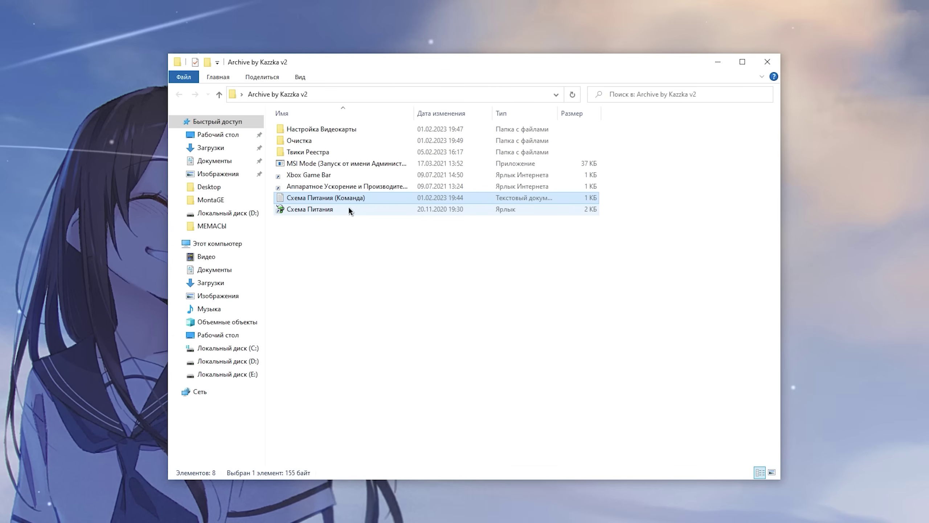
Open the power options through the Схема Питания shortcut and choose the Максимальная производительность plan.
double_click(349, 207)
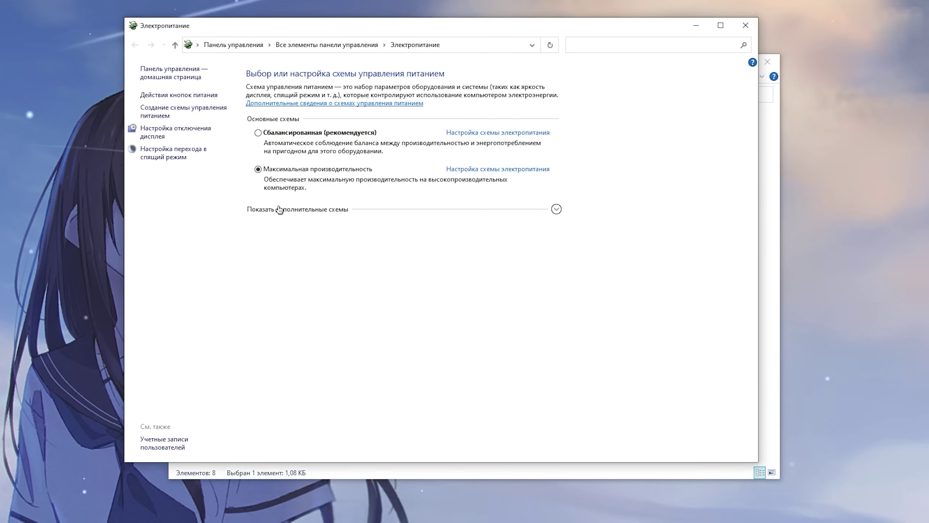
left_click(276, 251)
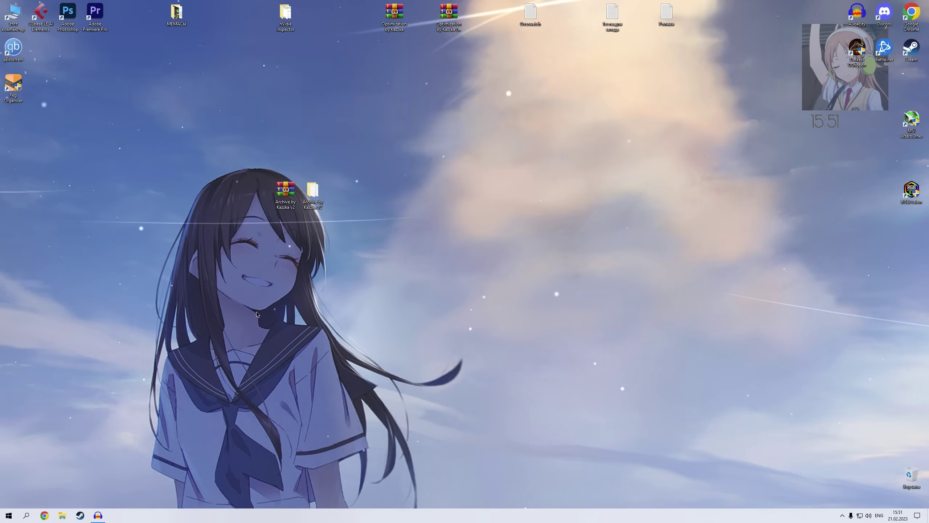
Switch to Steam and browse the local files of Dota 2 from the game's properties.
left_click(80, 515)
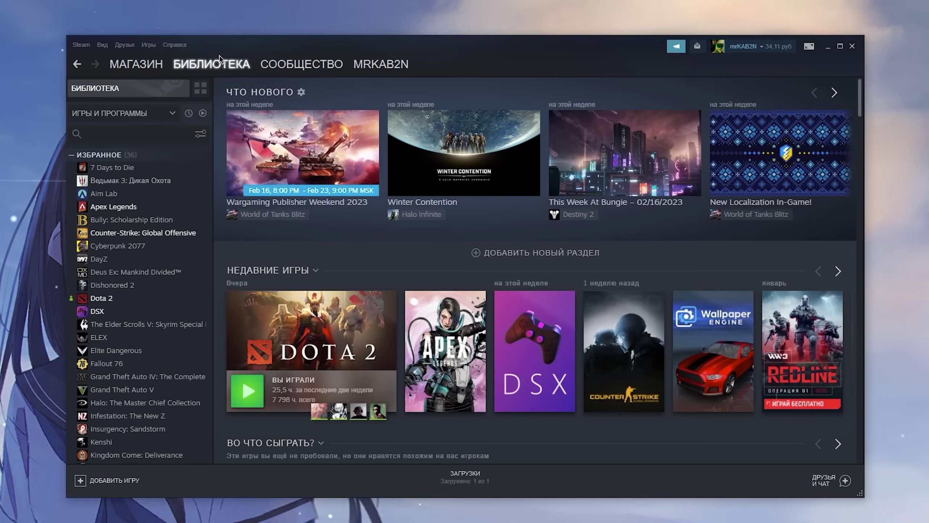
left_click(125, 301)
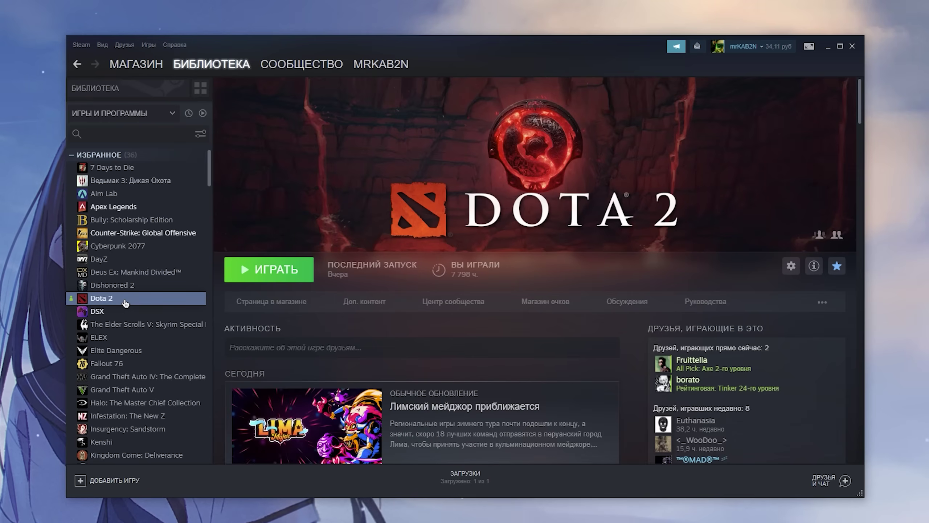
right_click(124, 301)
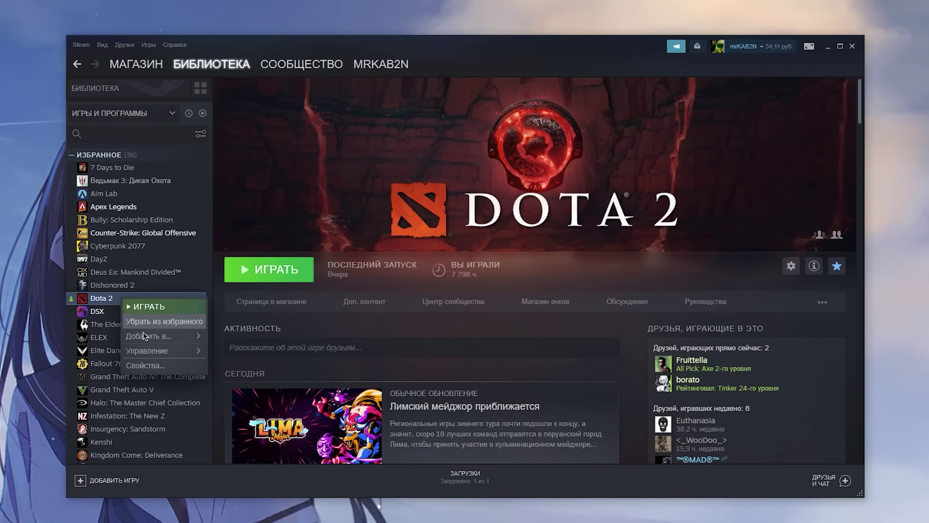
left_click(163, 365)
left_click(287, 154)
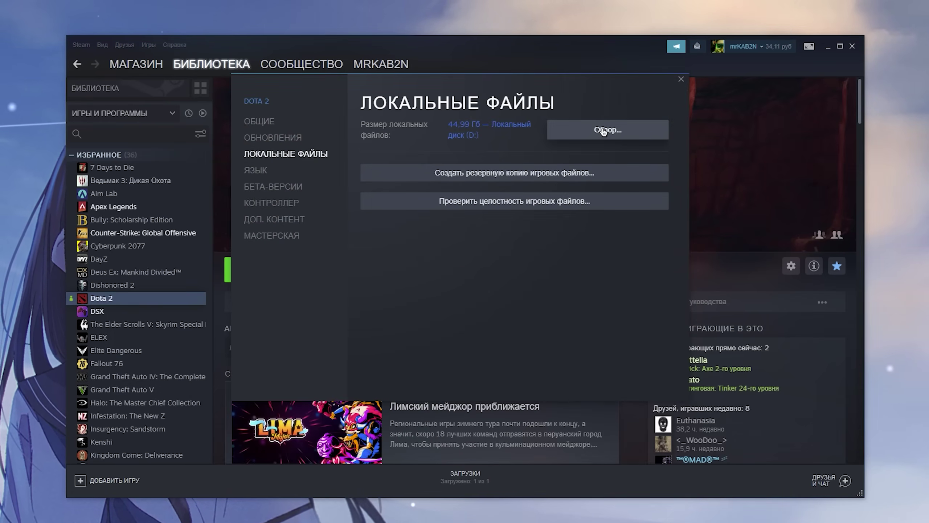
left_click(647, 125)
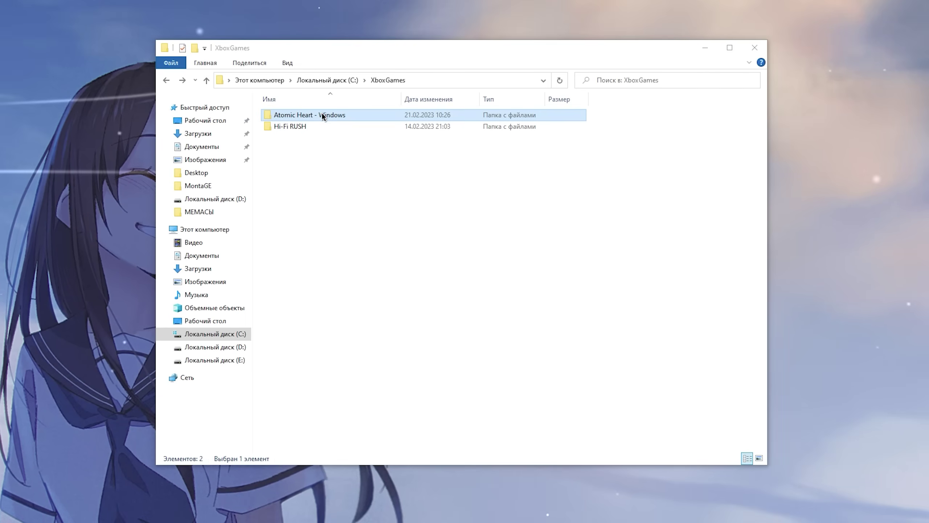
In the XboxGames folder, open Atomic Heart - Windows and go down to Content\AtomicHeart\Binaries\WinGDK.
double_click(321, 113)
double_click(321, 115)
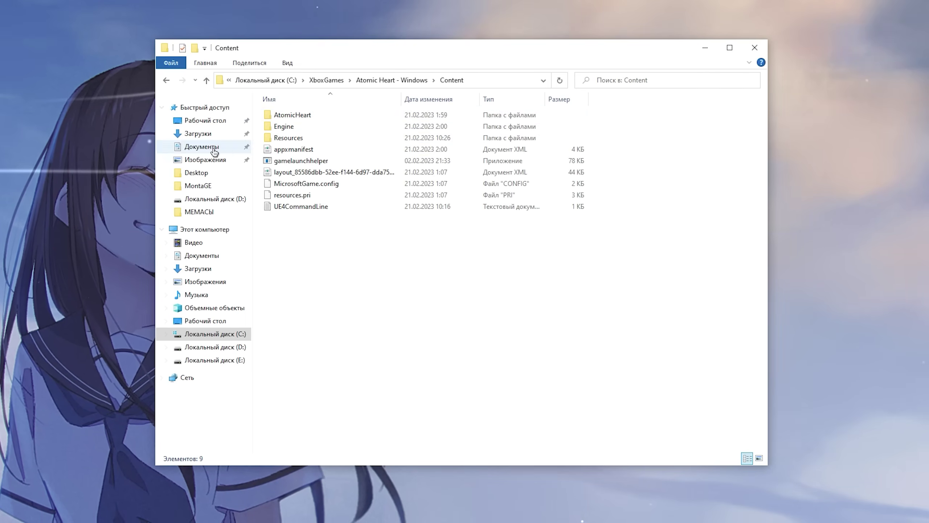
double_click(318, 114)
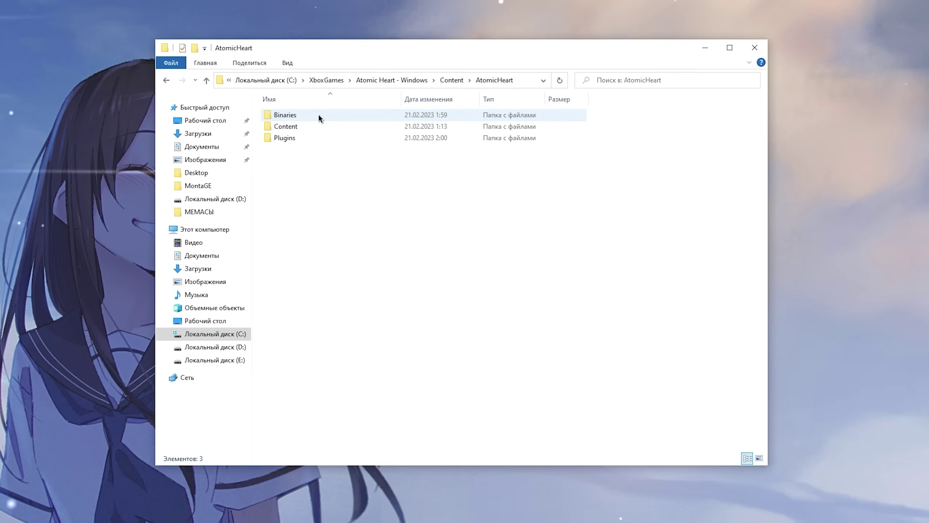
double_click(312, 117)
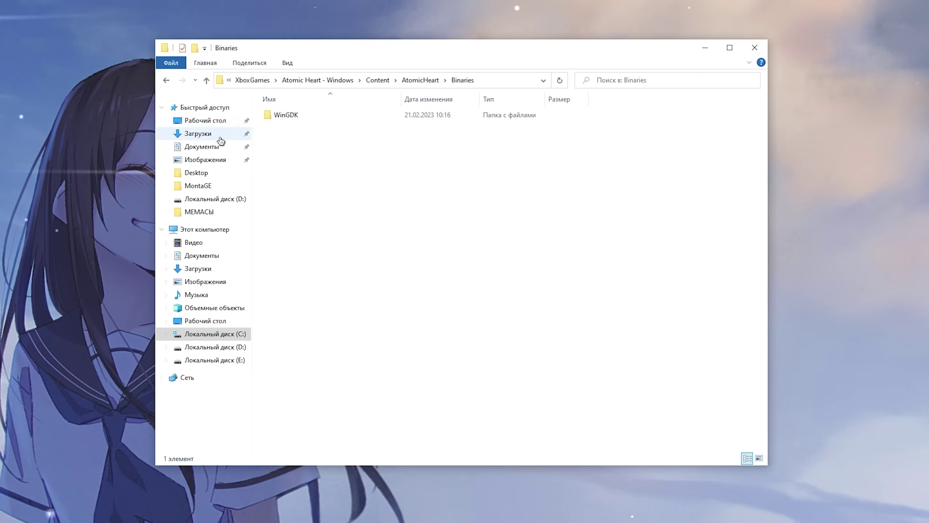
double_click(308, 113)
From the WinGDK folder, open the compatibility properties of AtomicHeart-WinGDK-Shipping and disable full-screen optimization.
left_click(319, 115)
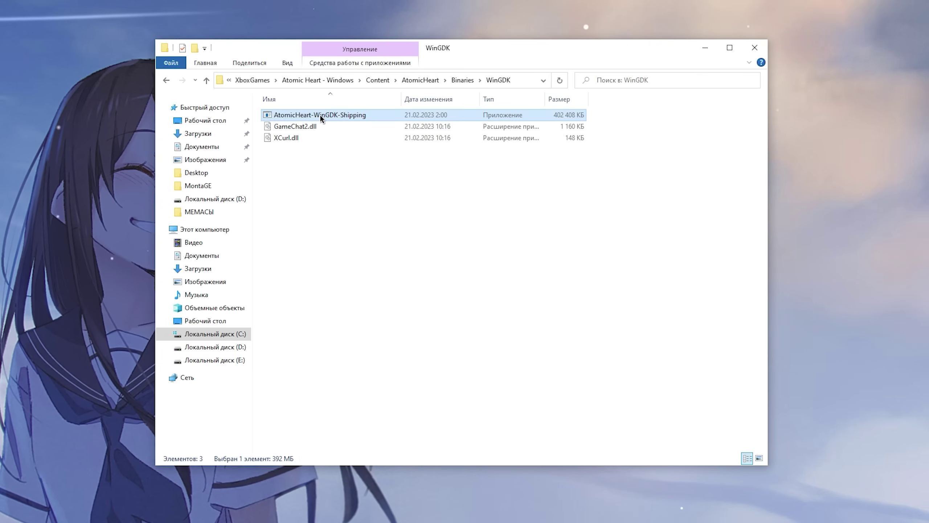
right_click(319, 115)
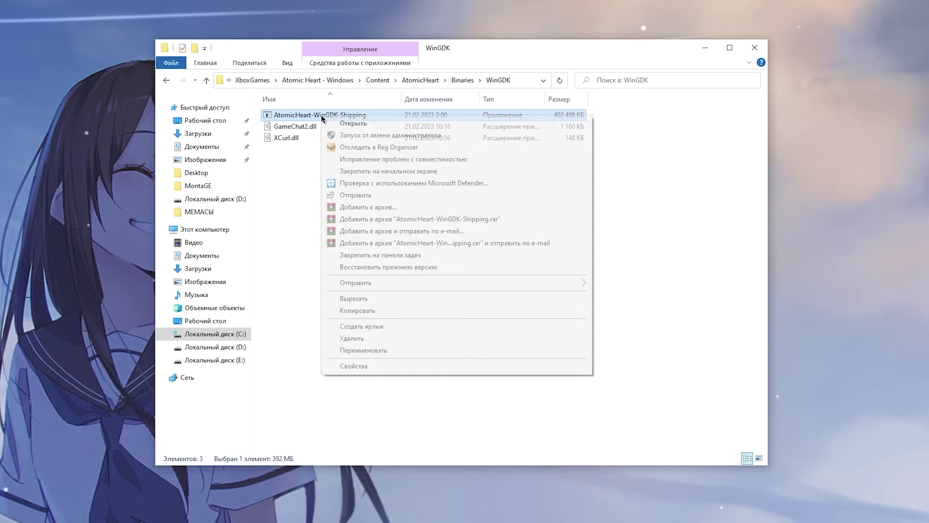
left_click(342, 356)
key("ctrl+Tab")
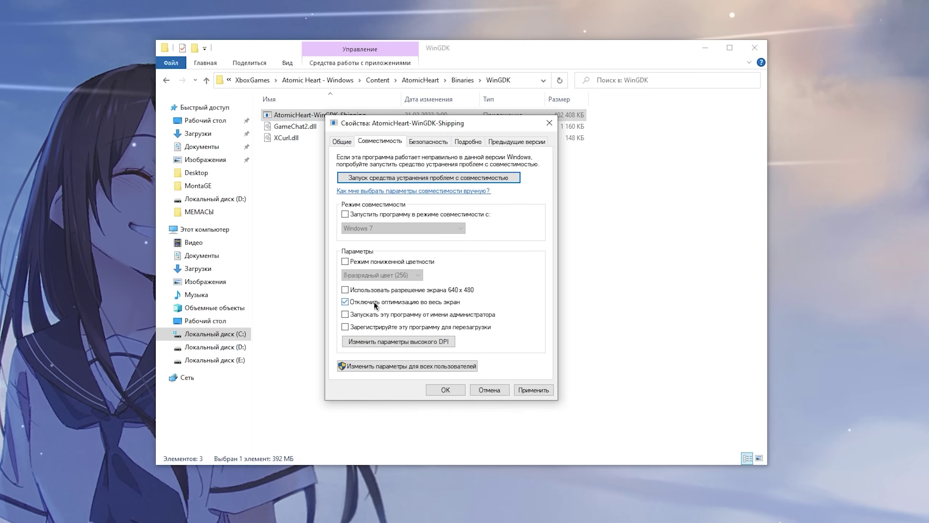
Override the executable's high-DPI scaling mode with Приложение, apply the compatibility settings and close its properties.
left_click(407, 338)
left_click(405, 332)
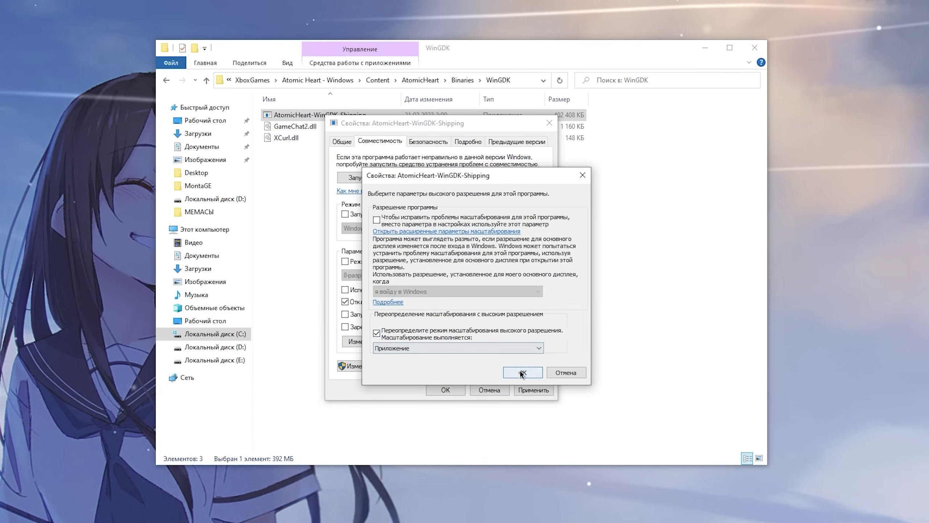
left_click(535, 371)
left_click(533, 389)
left_click(446, 390)
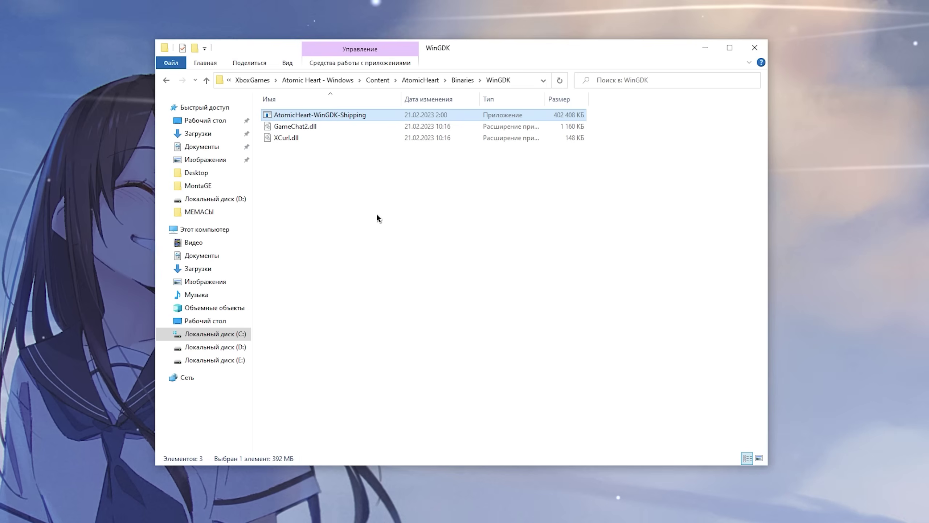
Copy the full path of the WinGDK folder.
left_click(514, 81)
key("ctrl+c")
right_click(370, 81)
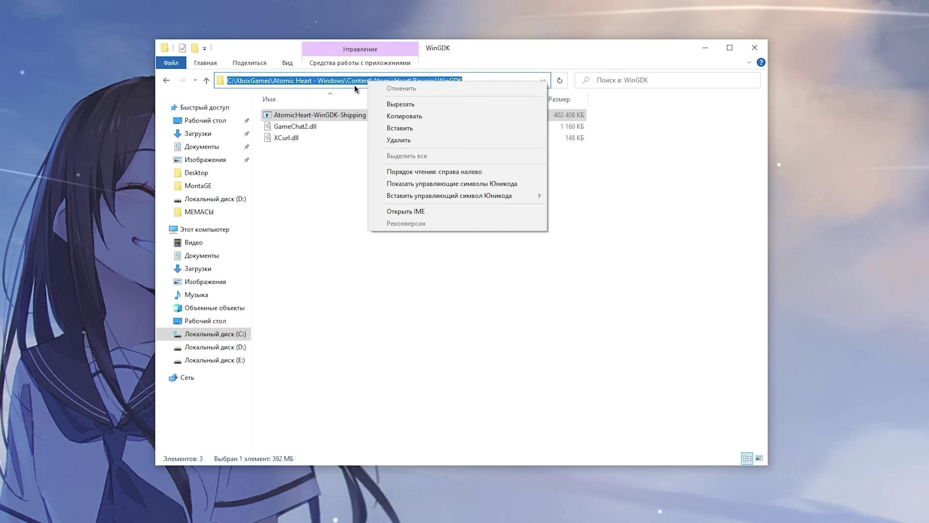
left_click(415, 116)
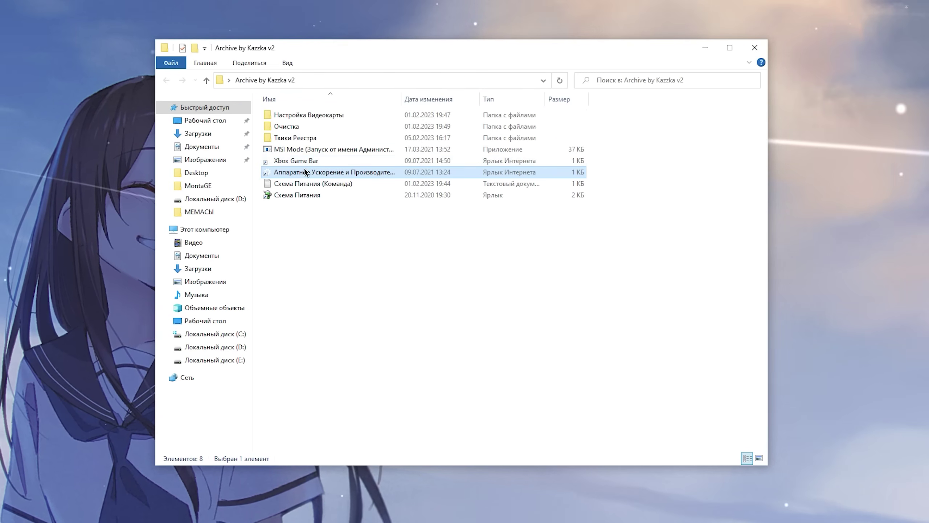
Open the graphics settings through the hardware acceleration shortcut in Archive by Kazzka v2 and enable hardware-accelerated GPU scheduling.
double_click(304, 172)
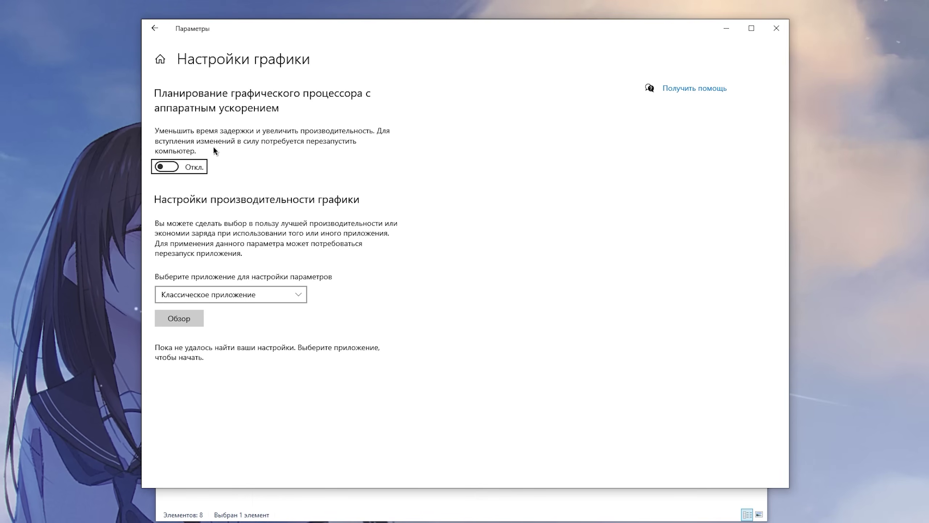
left_click(169, 167)
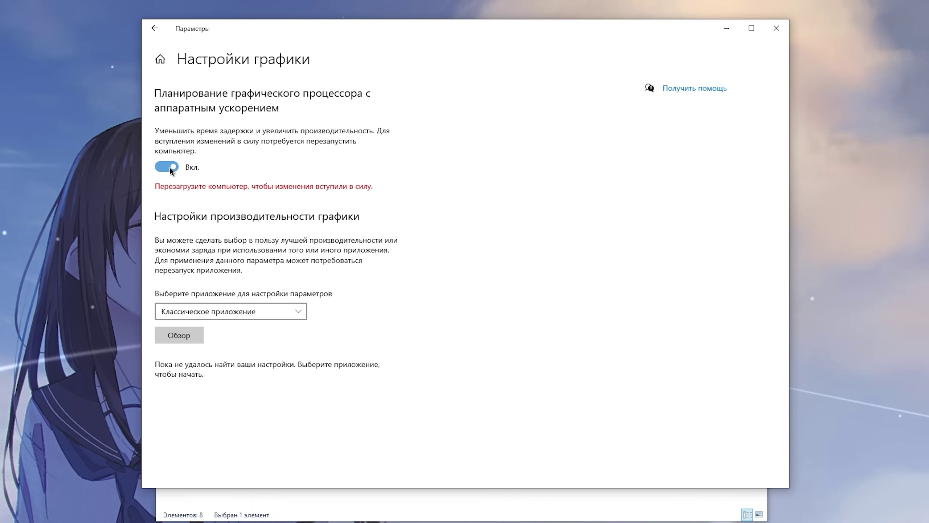
left_click(170, 167)
Browse for a classic app in the graphics performance settings, go to the copied WinGDK path and select the game executable.
left_click(188, 328)
left_click(379, 51)
key("ctrl+v")
key("Return")
left_click(330, 103)
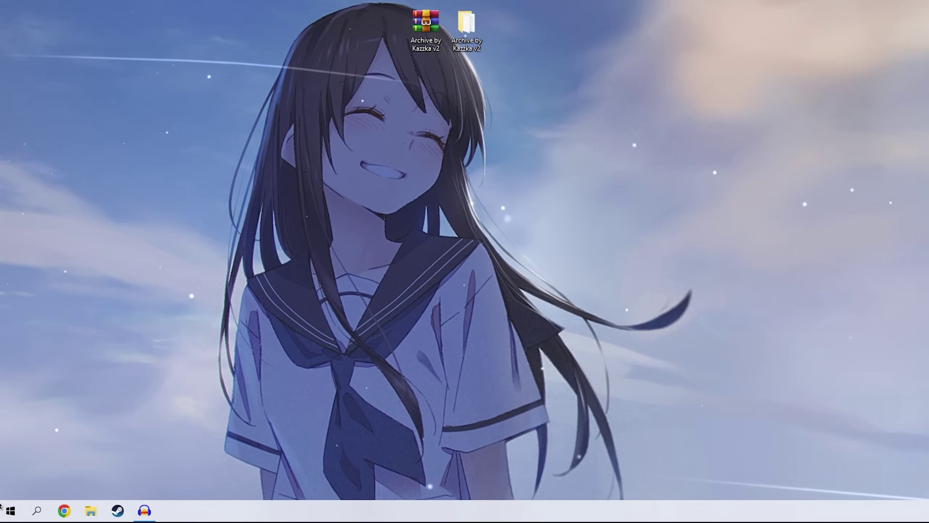
Open Device Manager and bring up the available actions for Высокоточный таймер событий under Системные устройства.
key("super+x")
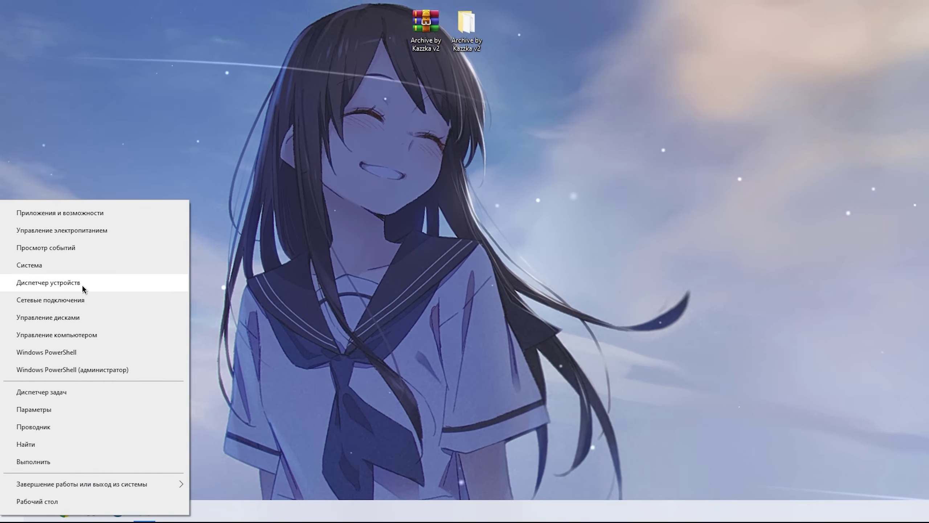
left_click(82, 285)
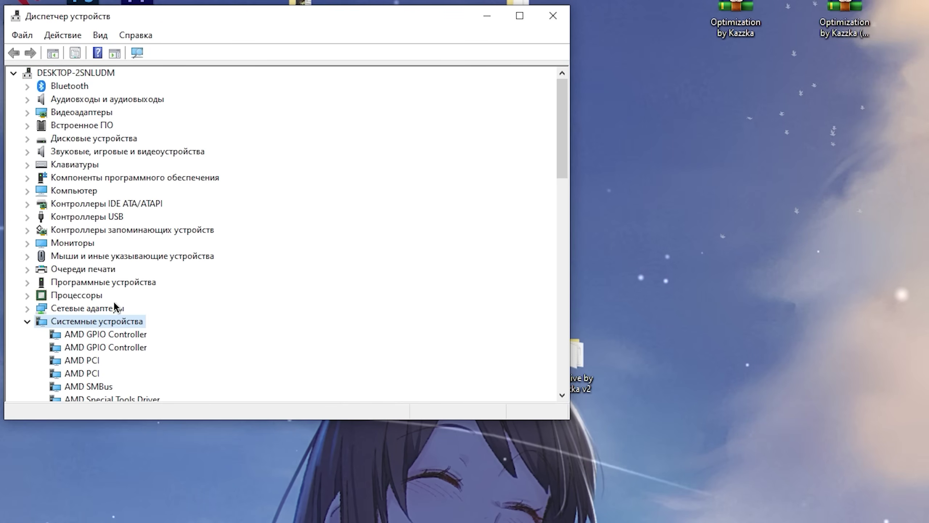
scroll(115, 308, "down", 6)
left_click(117, 309)
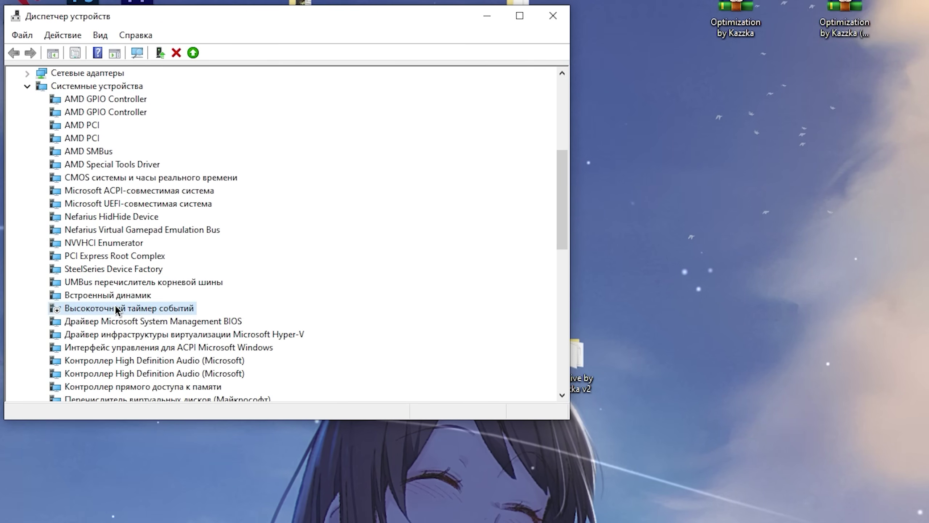
scroll(114, 293, "down", 1)
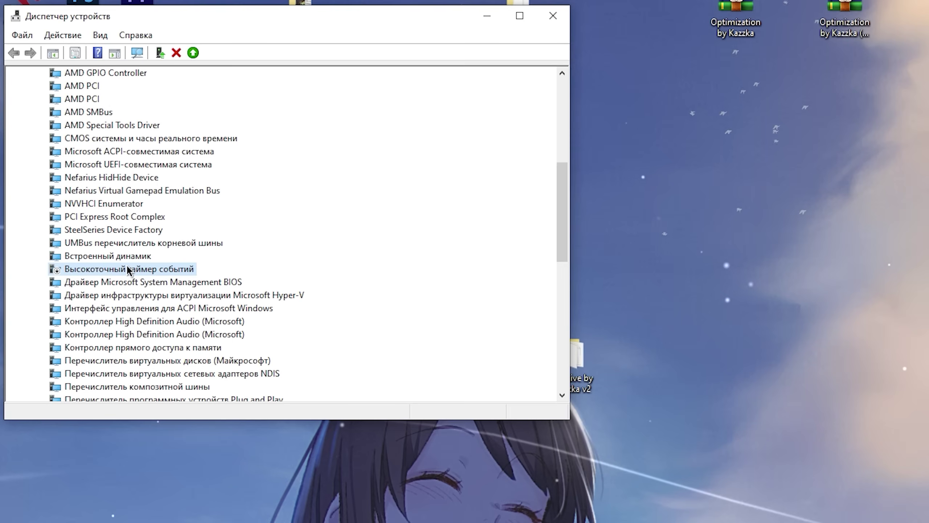
right_click(128, 270)
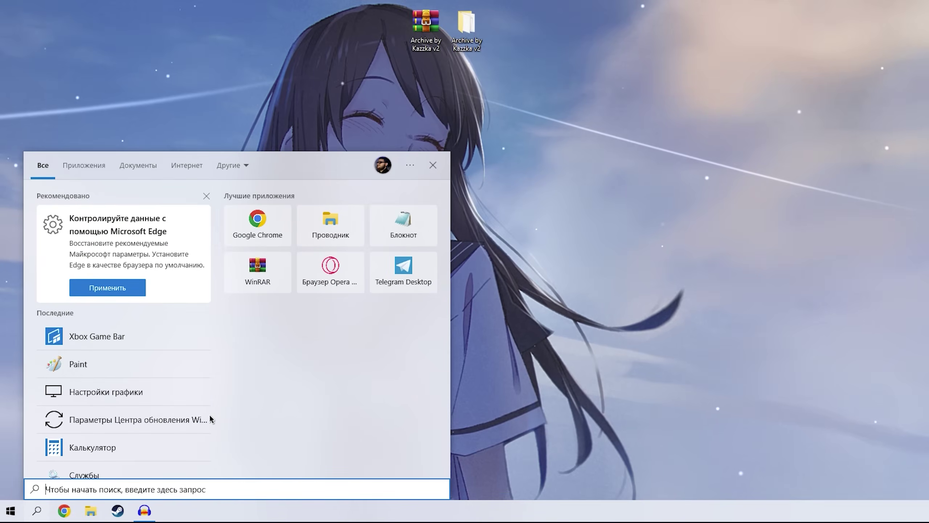
Search for Xbox Game Bar, check the background recording option in its clip and screenshot capture settings, and close it.
type("xbo")
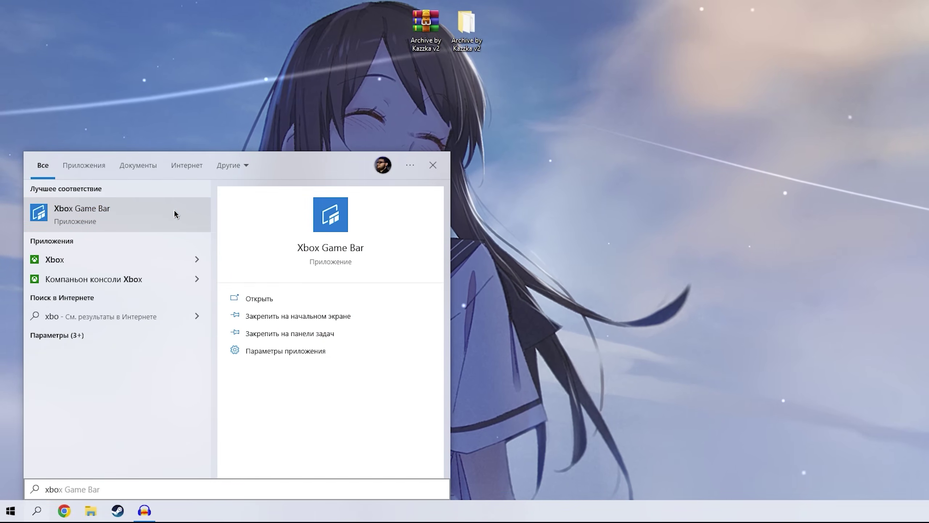
left_click(174, 213)
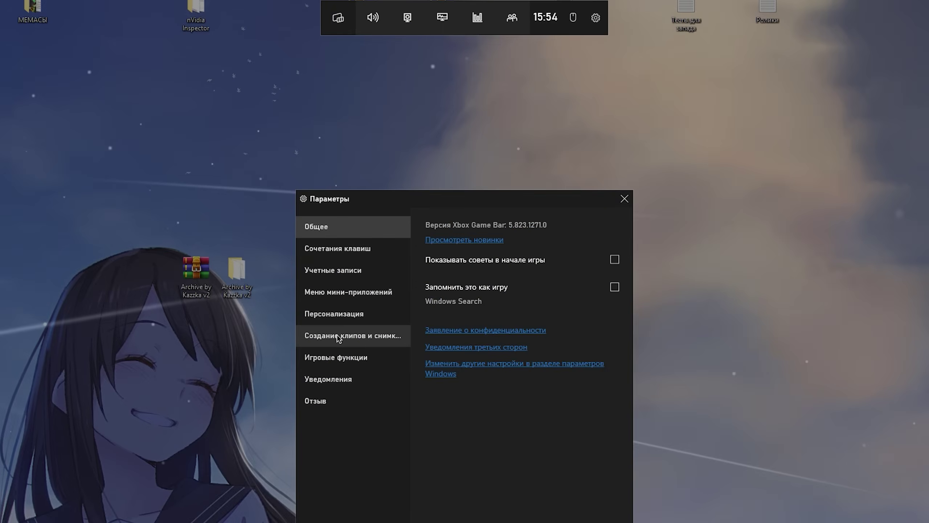
left_click(336, 335)
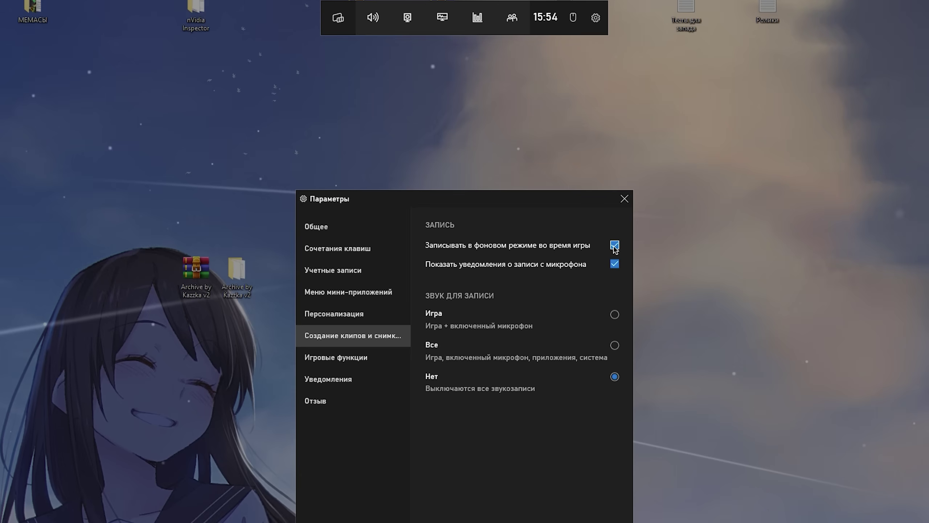
left_click(624, 201)
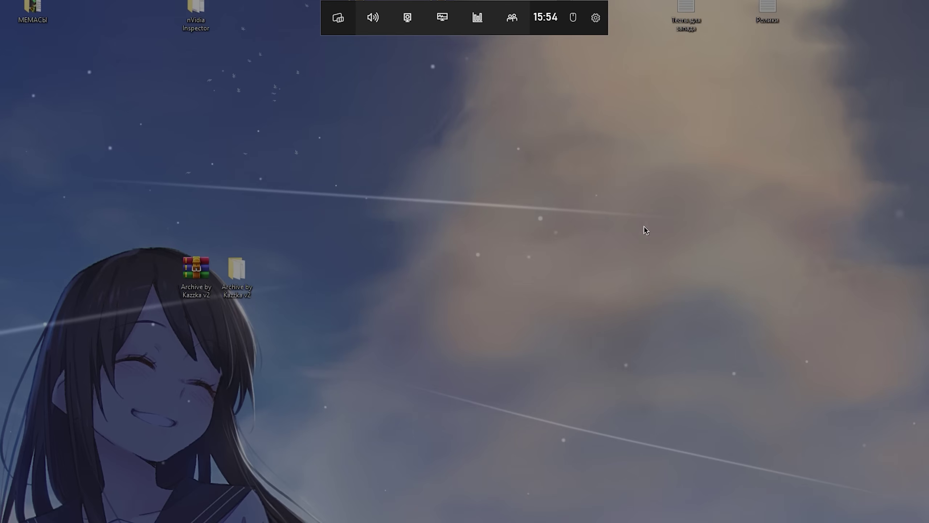
left_click(675, 245)
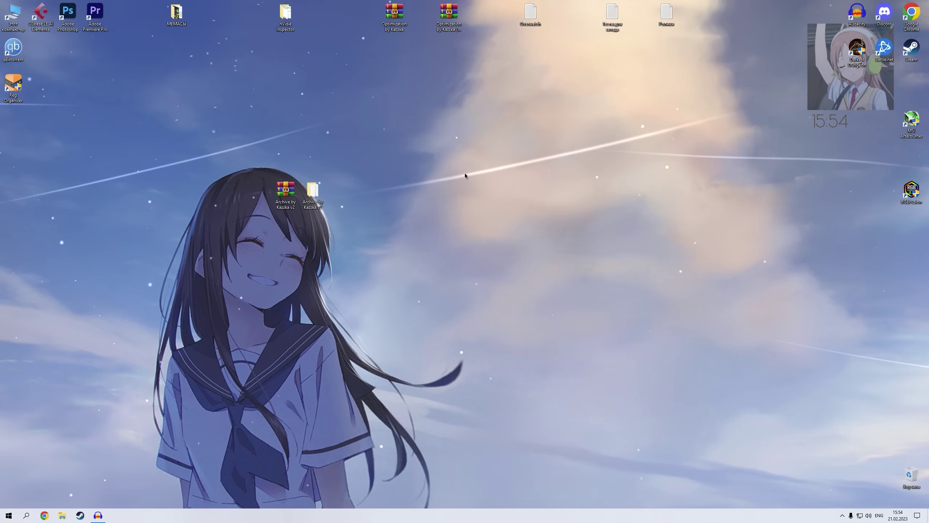
Open the Настройка Видеокарты folder in Archive by Kazzka v2 and look over the AMD Radeon and INTEL Settings folders.
double_click(316, 197)
double_click(327, 116)
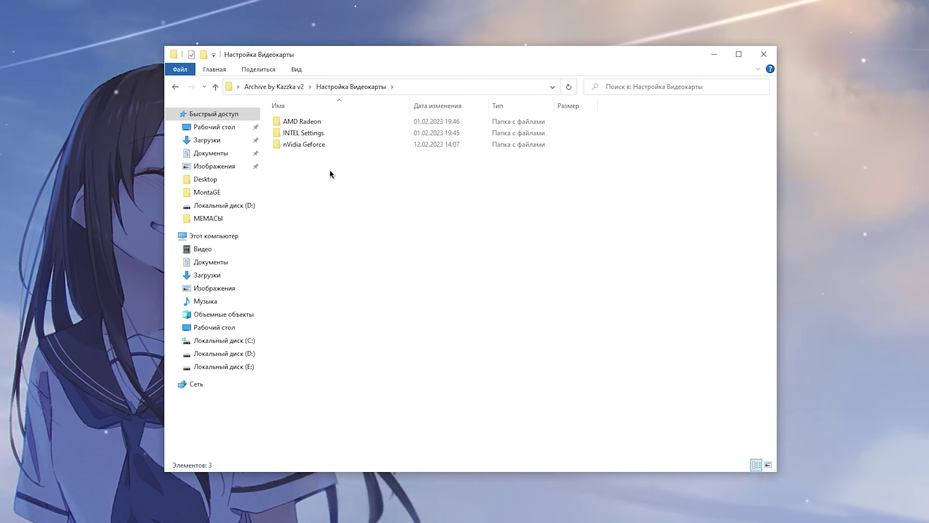
key("ctrl+a")
left_click(328, 177)
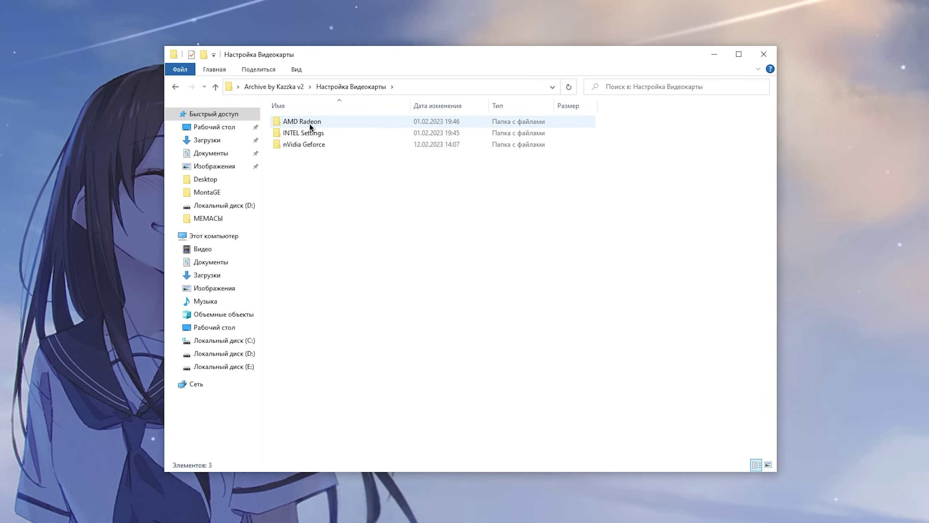
left_click(309, 123)
left_click(307, 133)
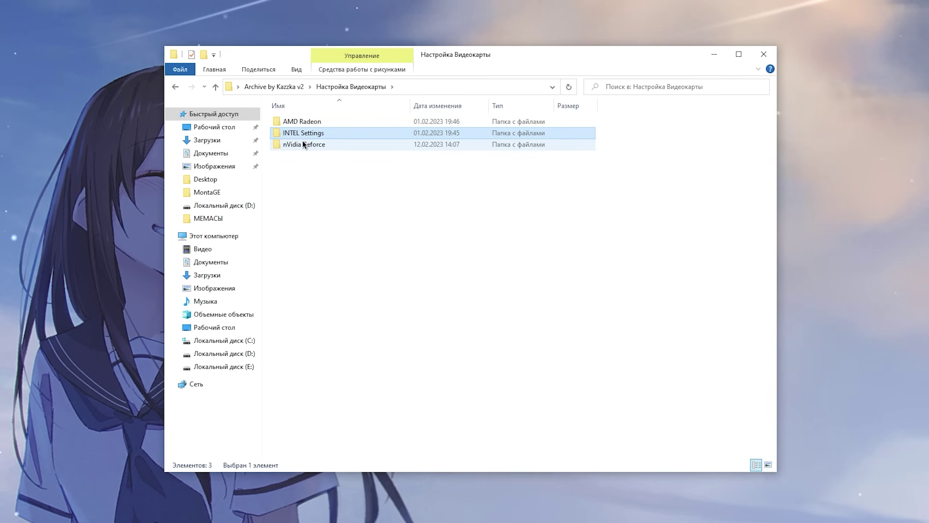
Open the nVidia Geforce folder and examine its driver shortcuts and the NVIDIA control panel reference images.
double_click(302, 143)
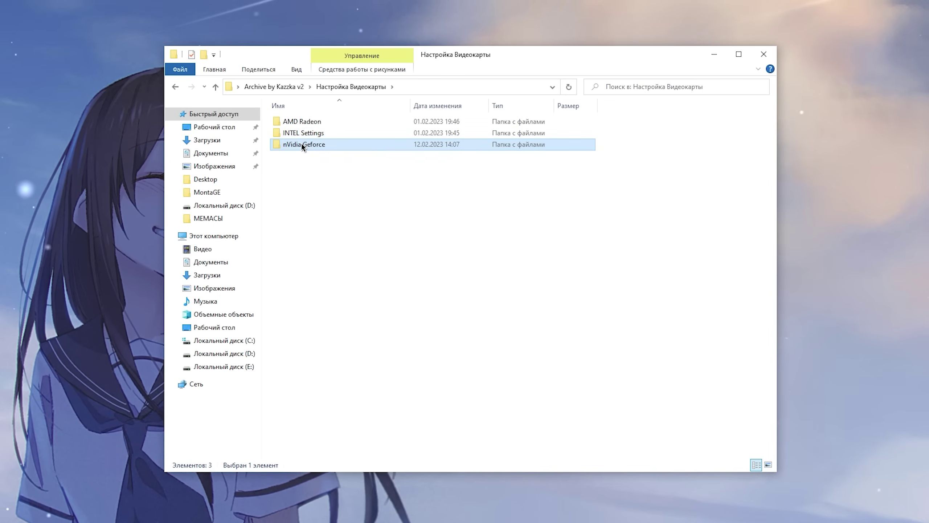
left_click(298, 150)
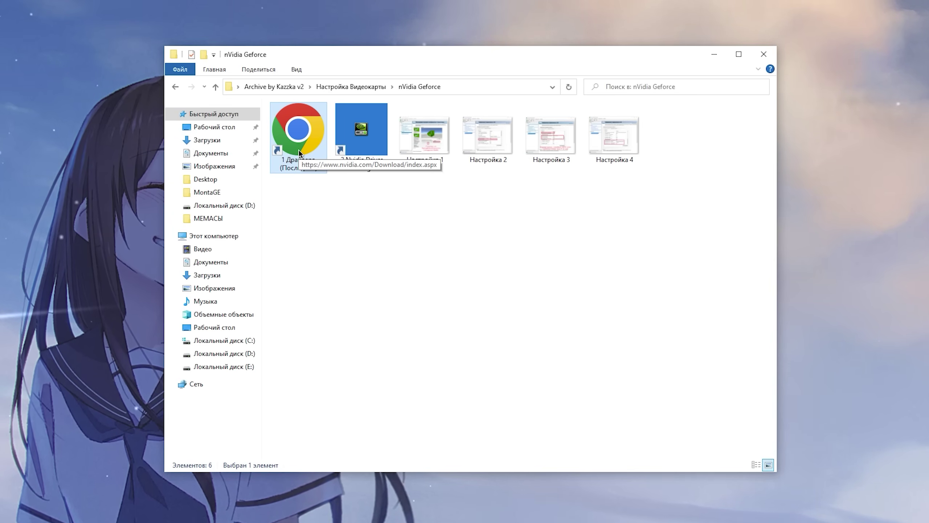
left_click(373, 141)
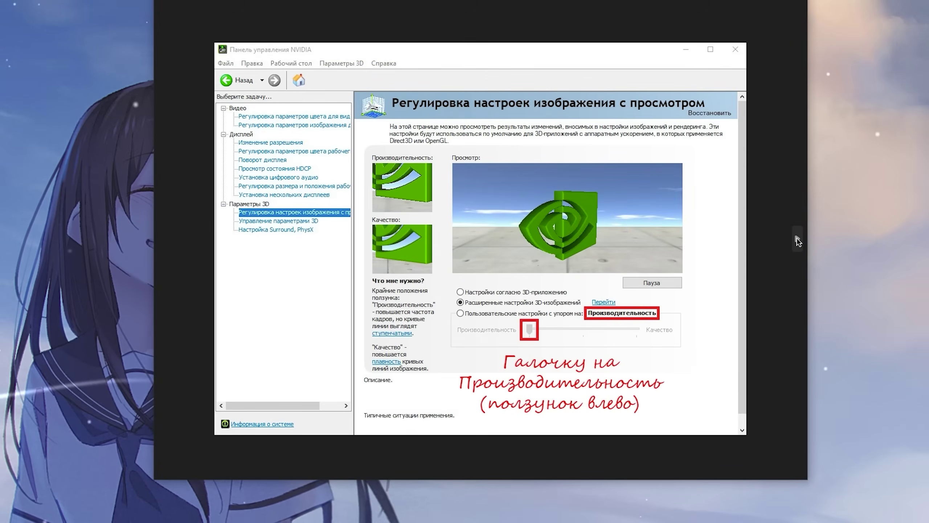
left_click(796, 240)
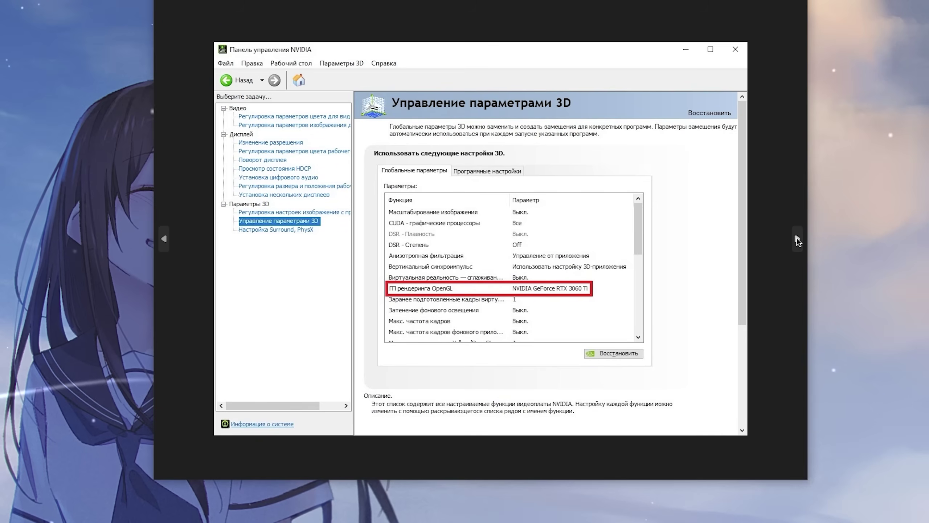
left_click(797, 240)
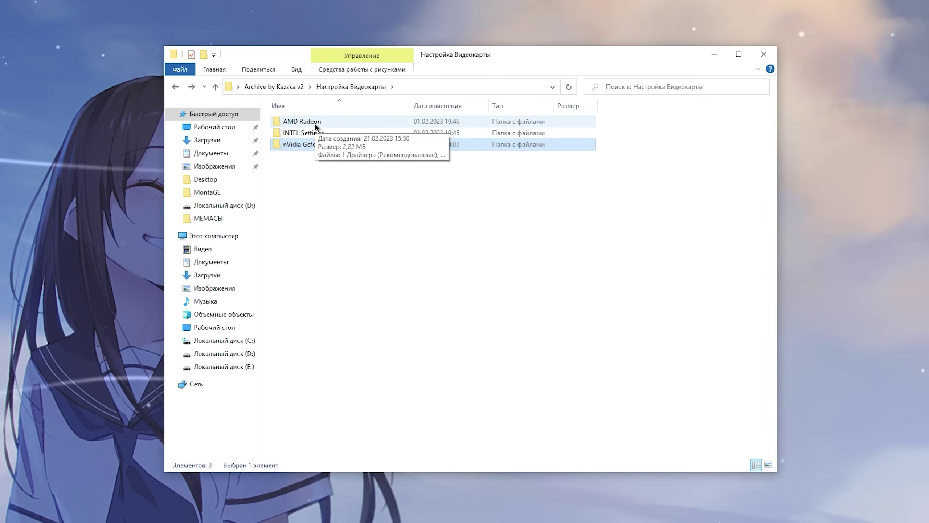
Examine the AMD Radeon folder's driver shortcuts and reference images from Настройка 1 onward, and return to Настройка Видеокарты.
double_click(316, 125)
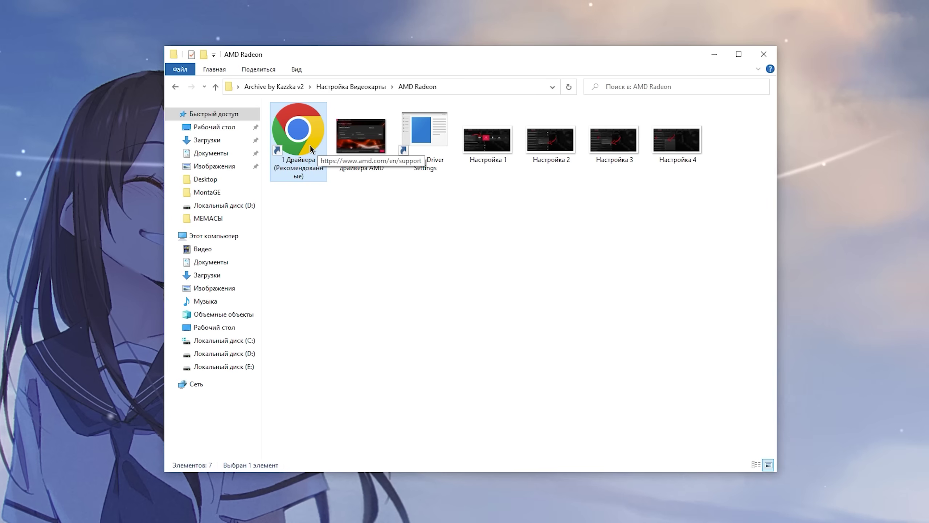
left_click(368, 137)
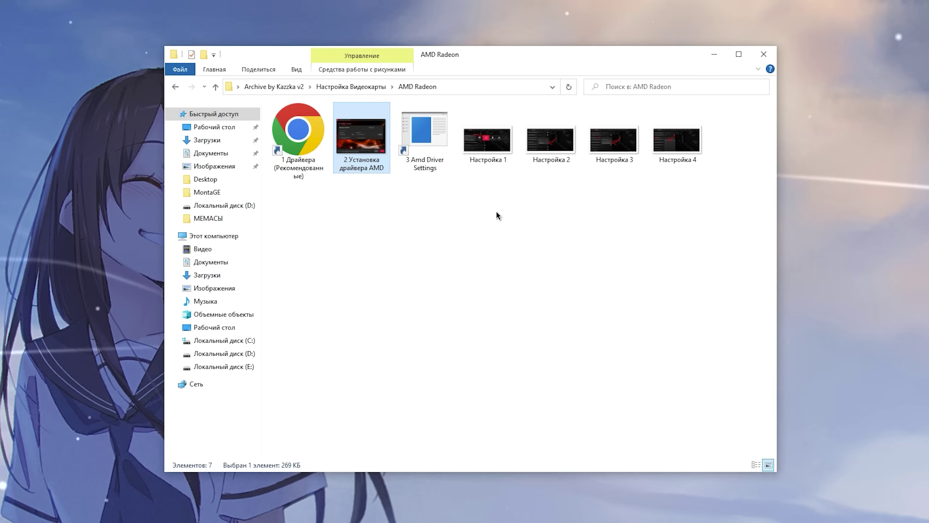
left_click(431, 151)
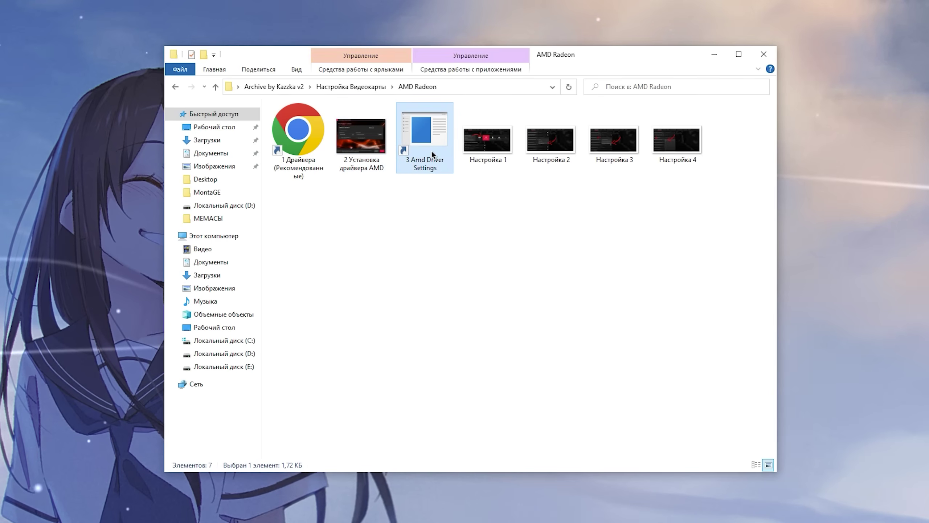
left_click(499, 145)
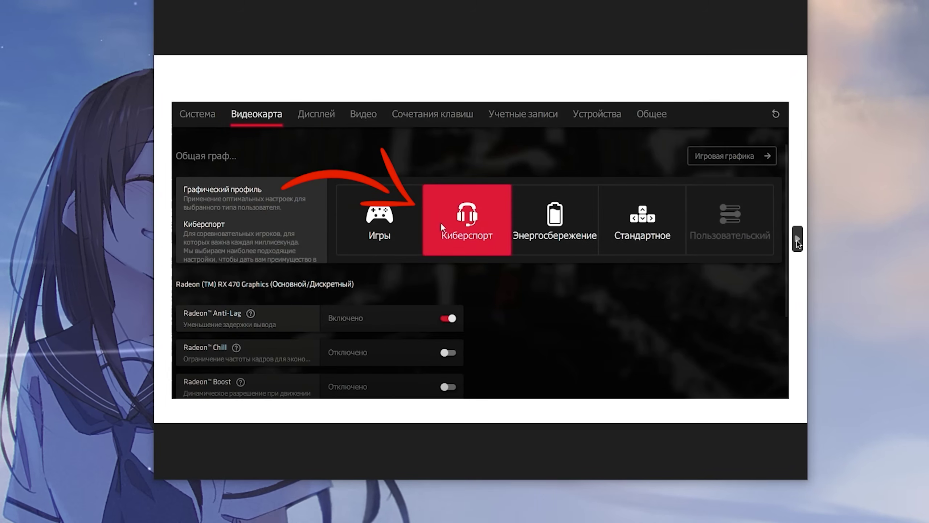
left_click(797, 240)
left_click(162, 241)
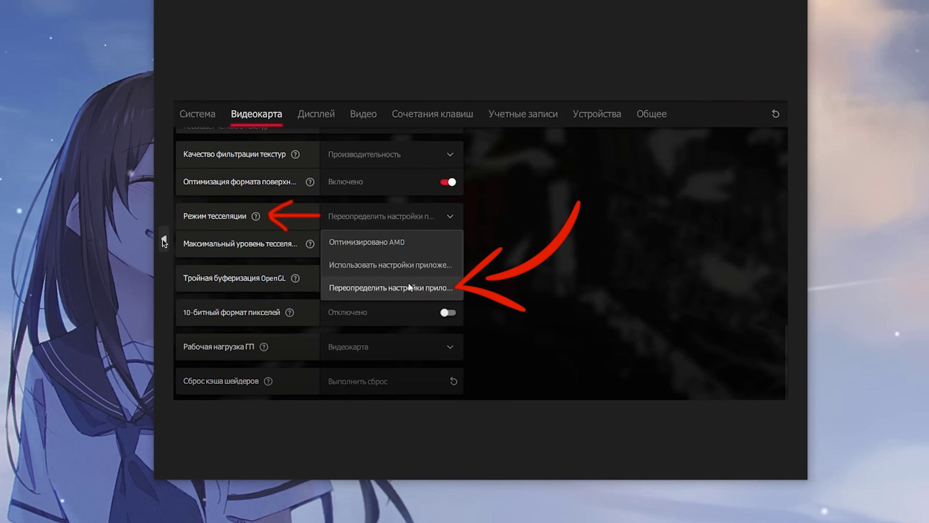
key("alt+F4")
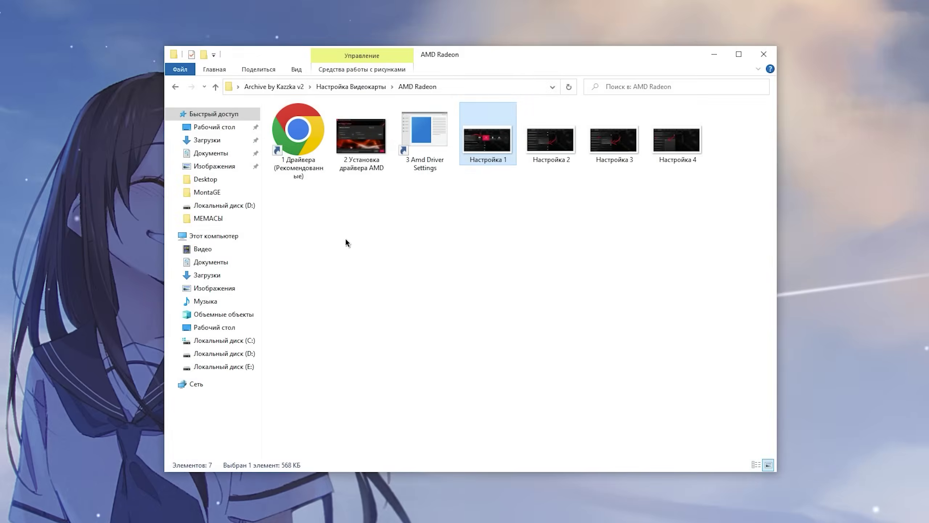
key("alt+Up")
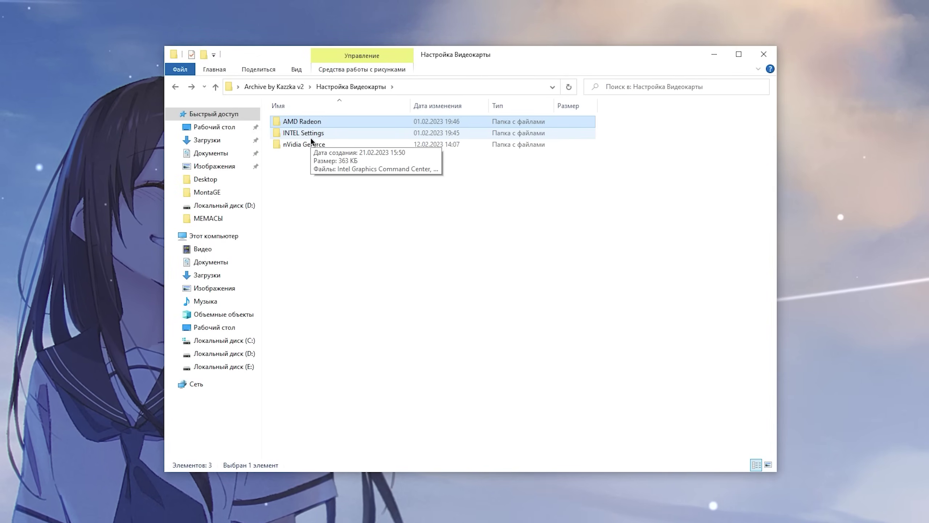
Look over the files in the INTEL Settings folder of Настройка Видеокарты.
double_click(310, 135)
key("ctrl+a")
left_click(449, 198)
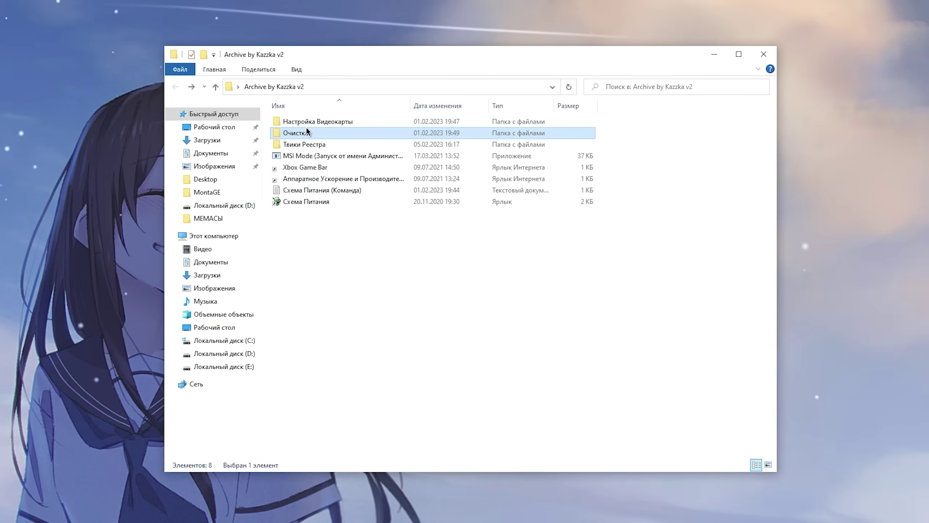
Delete all contents of the Windows Temp folder through the Delete %Temp% Files shortcut in the Очистка folder, and return to Очистка.
double_click(307, 129)
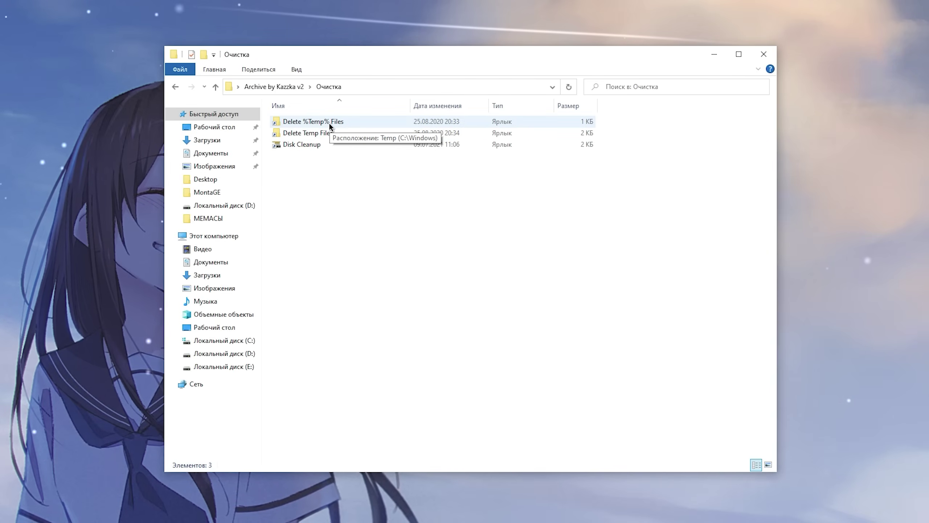
double_click(308, 132)
key("ctrl+a")
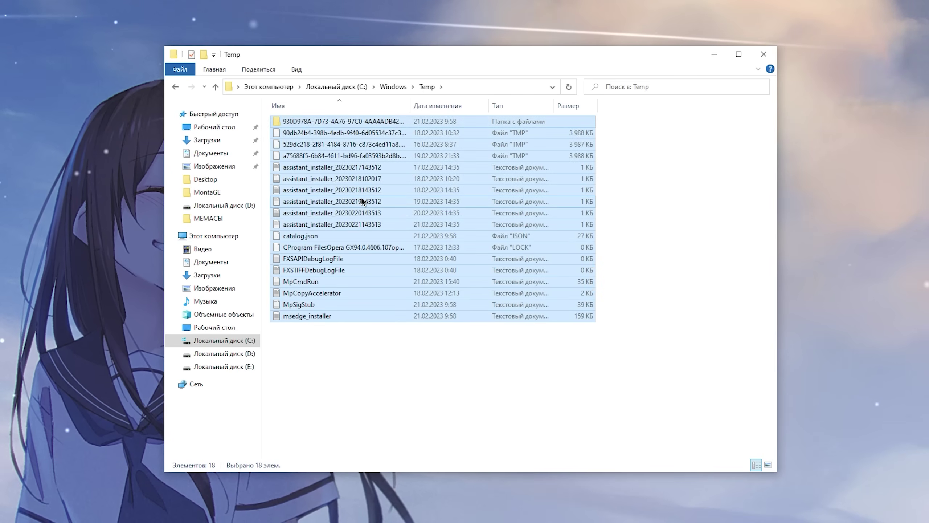
key("Delete")
left_click(518, 213)
left_click(175, 88)
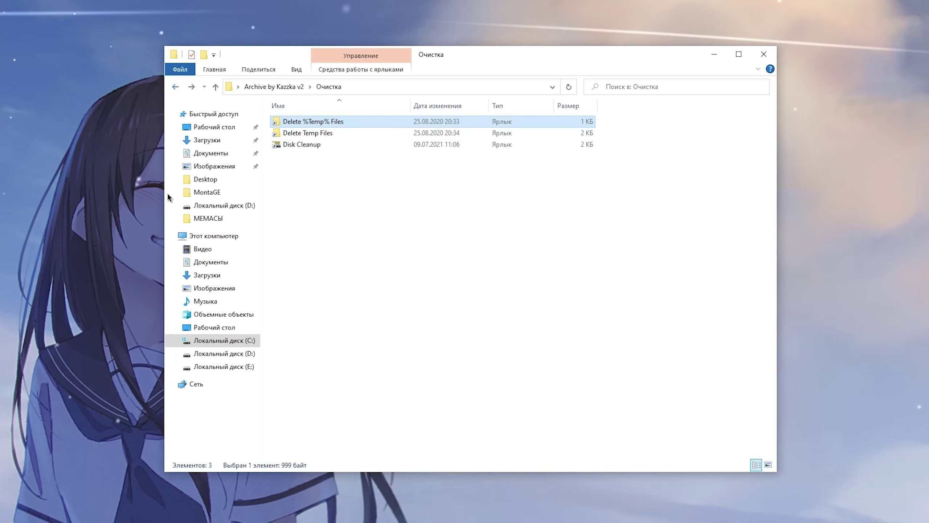
Delete all contents of the AppData Local Temp folder through the Delete Temp Files shortcut, and return to Очистка.
double_click(326, 132)
left_click_drag(325, 416, 318, 122)
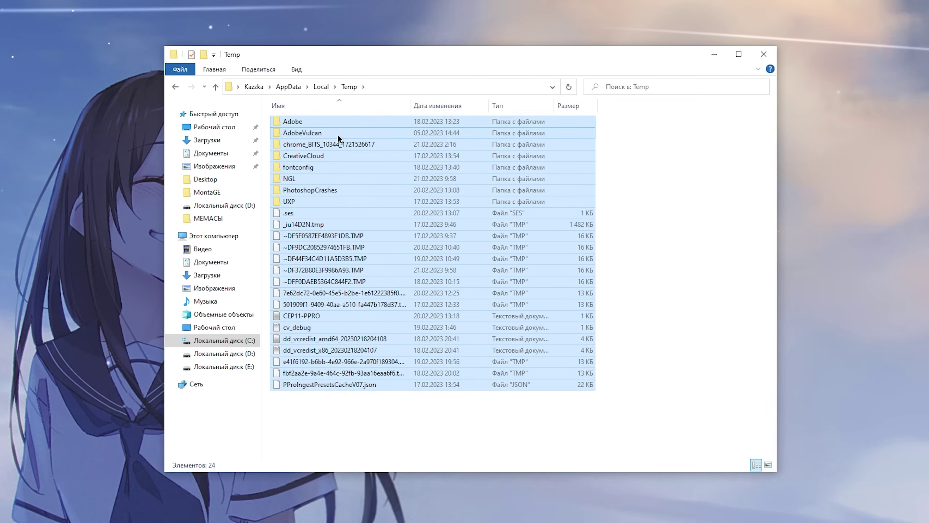
key("Delete")
left_click(516, 208)
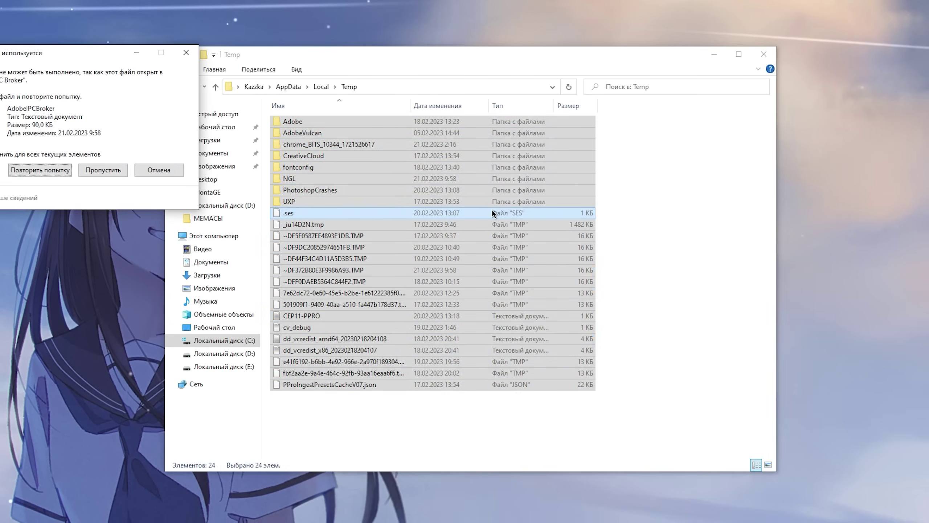
left_click(175, 87)
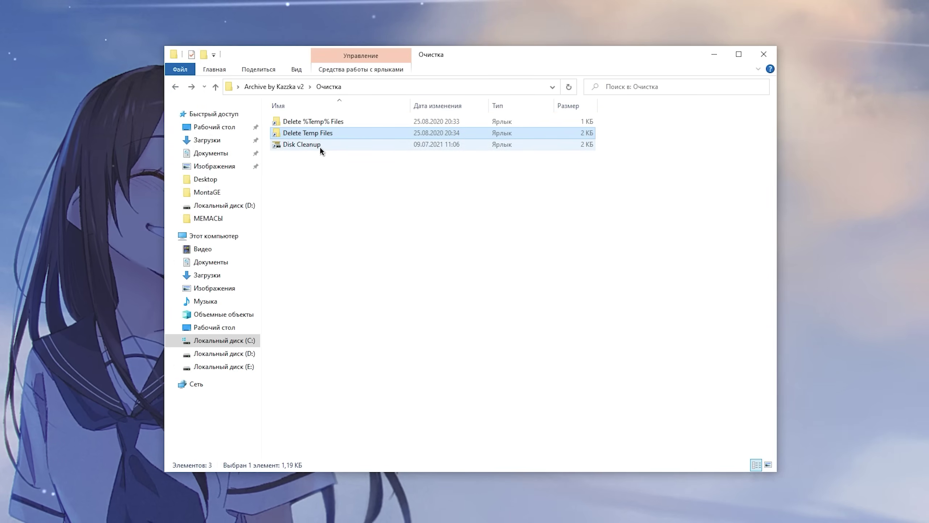
Start Disk Cleanup for drive C: and rescan that drive with system files included.
double_click(320, 146)
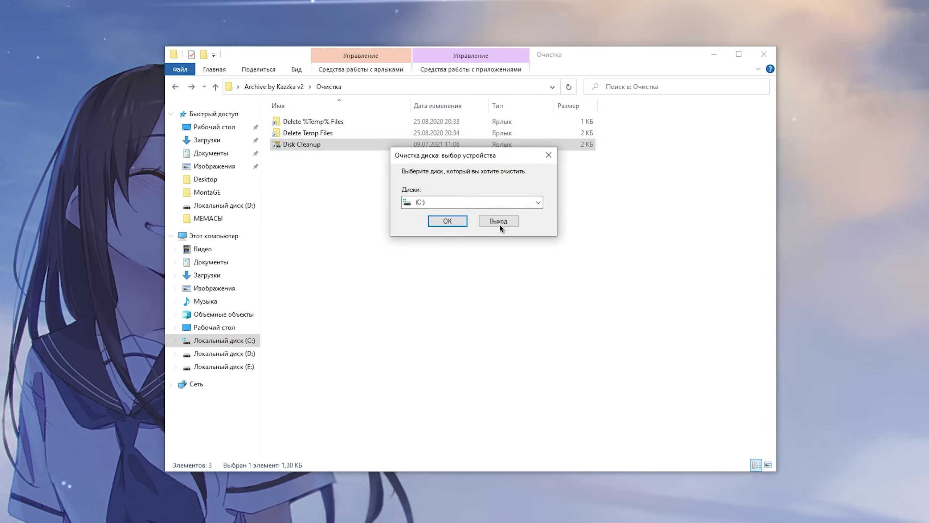
left_click(447, 221)
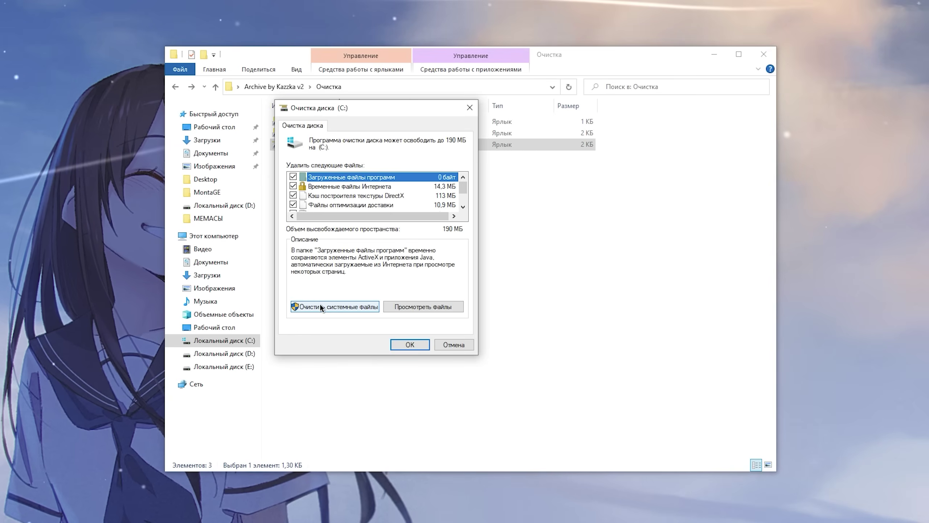
left_click(320, 306)
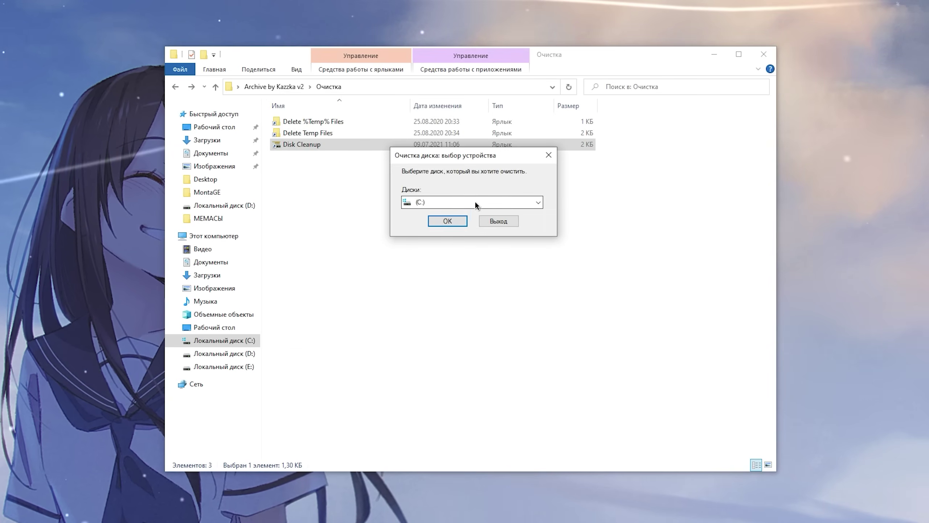
left_click(443, 219)
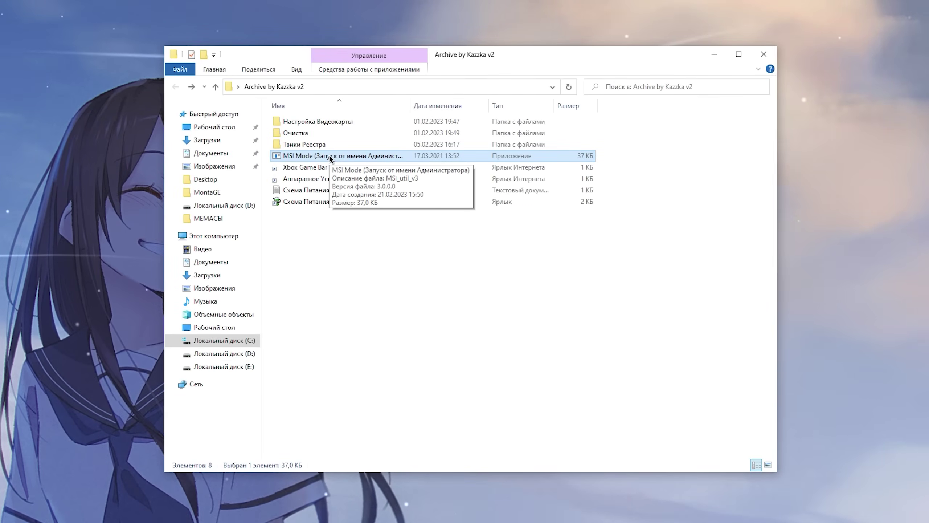
Run MSI Mode as administrator, enable msi and High interrupt priority for the NVIDIA GeForce RTX 3060 Ti, and apply.
right_click(329, 156)
left_click(381, 173)
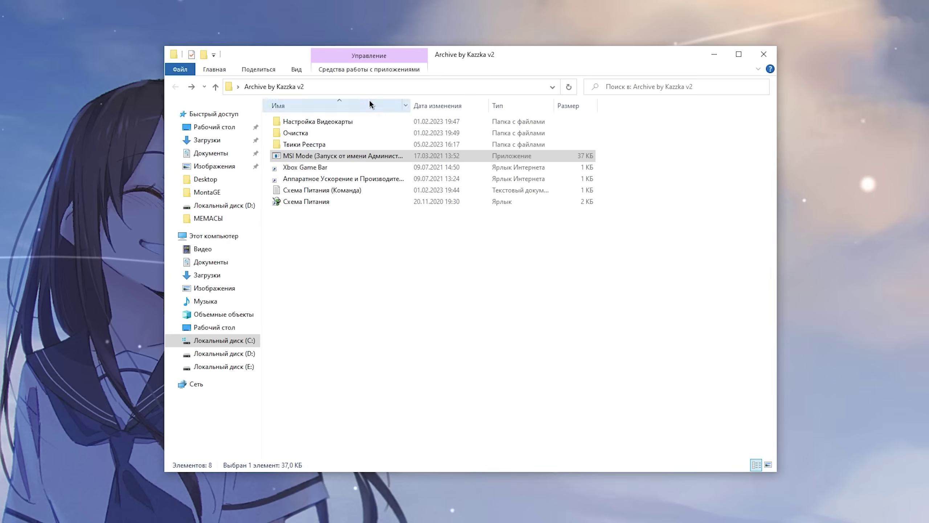
left_click(266, 205)
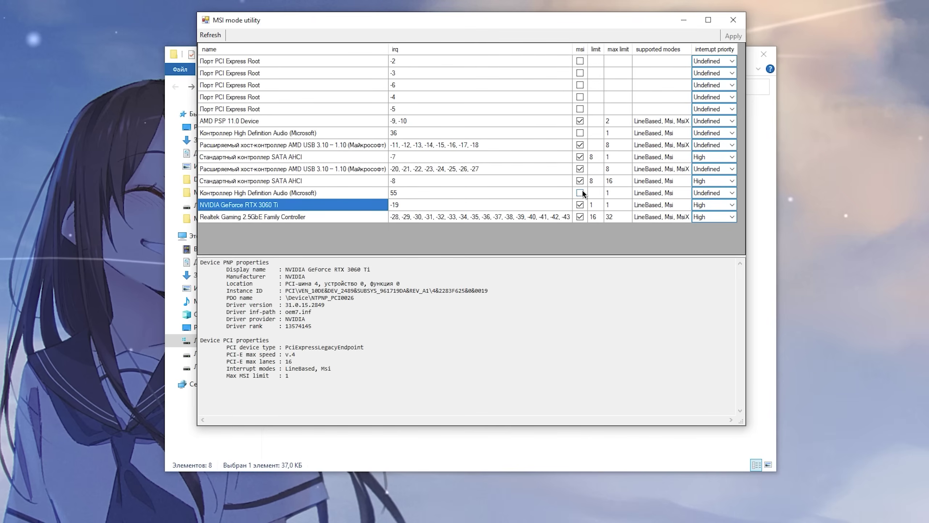
left_click(581, 206)
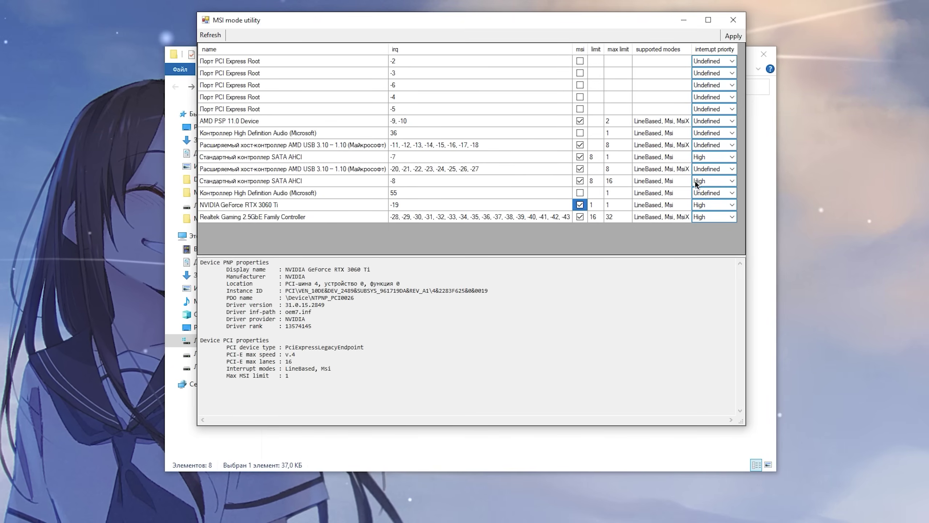
left_click(731, 204)
left_click(713, 242)
left_click(730, 37)
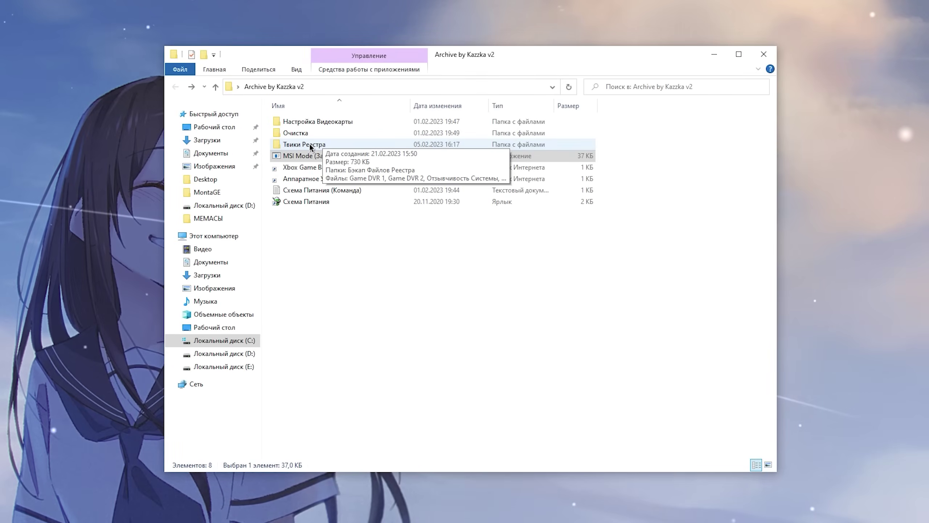
Examine the registry tweak files in Твики Реестра and the backup files in its Бэкап Файлов Реестра subfolder.
double_click(311, 145)
left_click_drag(320, 240, 317, 133)
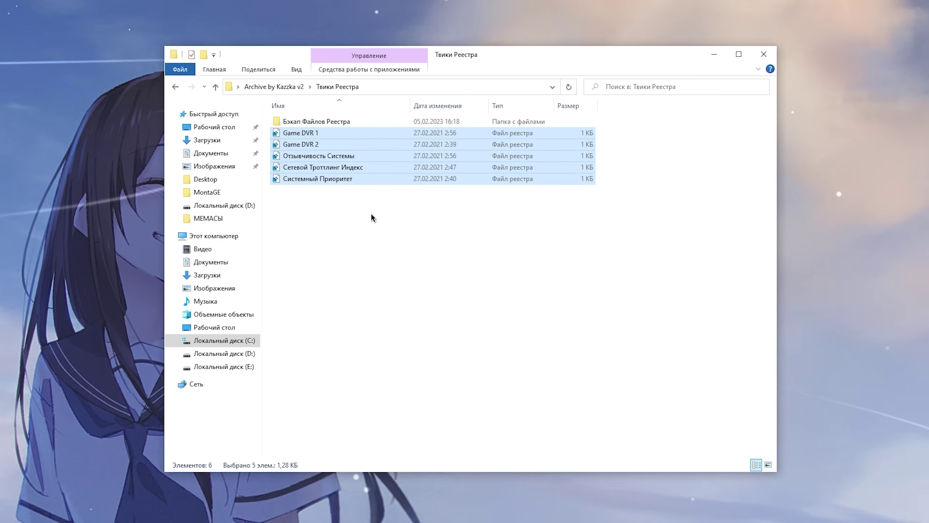
left_click(371, 213)
left_click(323, 121)
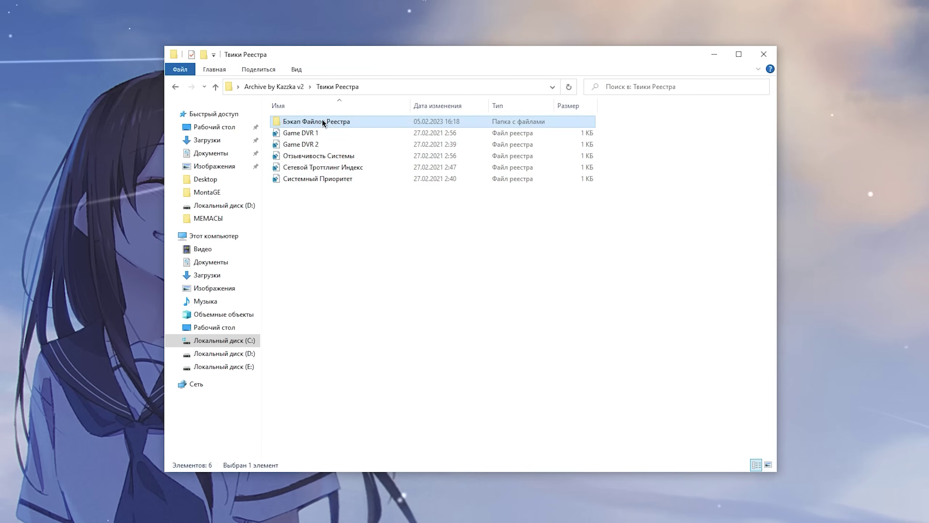
double_click(322, 121)
left_click_drag(311, 232, 300, 155)
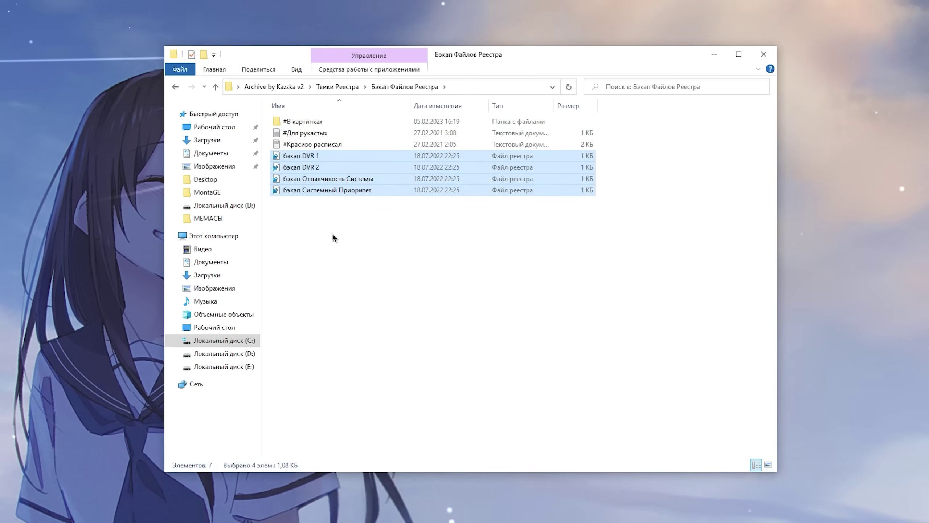
left_click(333, 234)
key("alt+Left")
left_click_drag(611, 148, 294, 134)
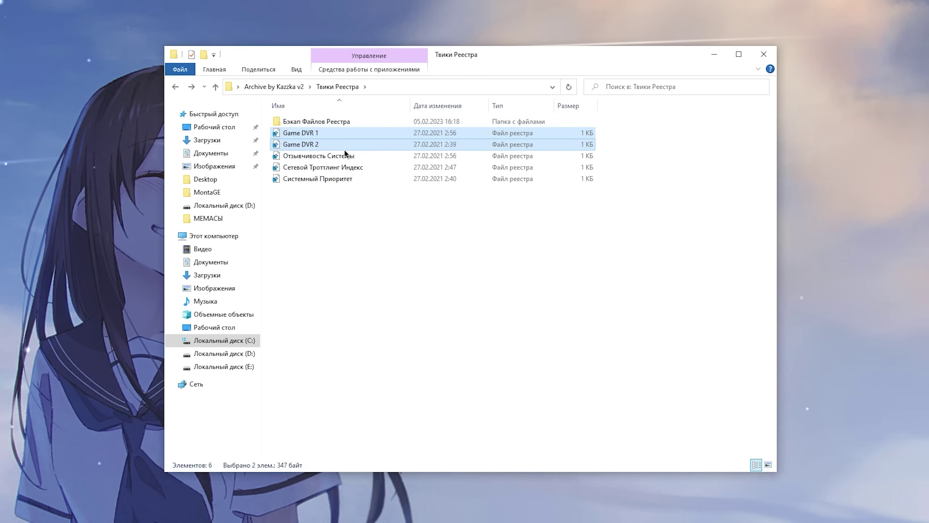
Review the DVR backups, the #Красиво расписал text file and the #В картинках export/import images, and return to Твики Реестра.
double_click(329, 121)
left_click_drag(357, 169, 303, 158)
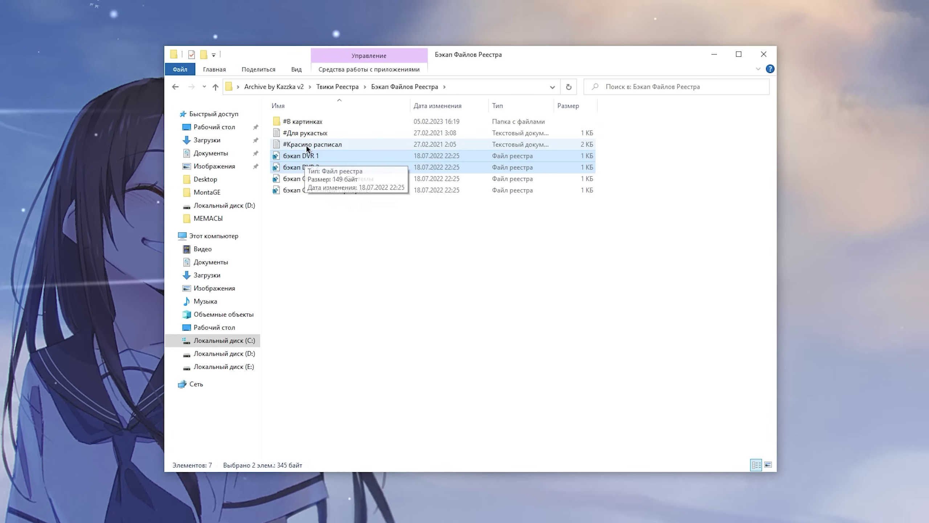
left_click(319, 143)
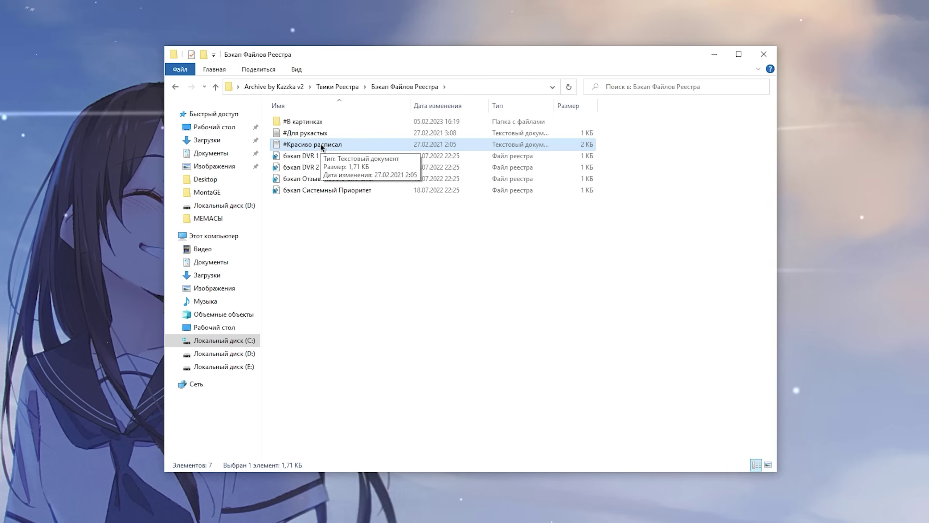
double_click(330, 124)
left_click_drag(276, 210, 563, 154)
left_click(513, 242)
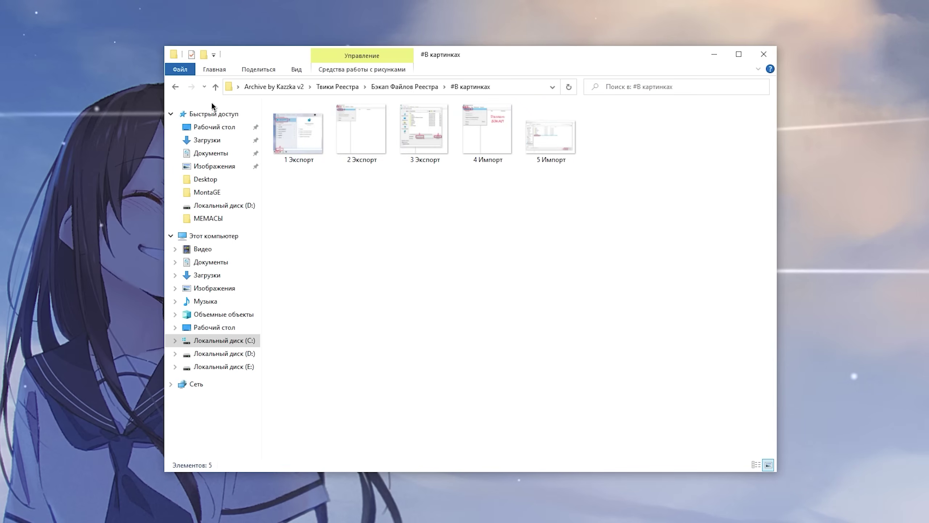
left_click(175, 86)
left_click(176, 87)
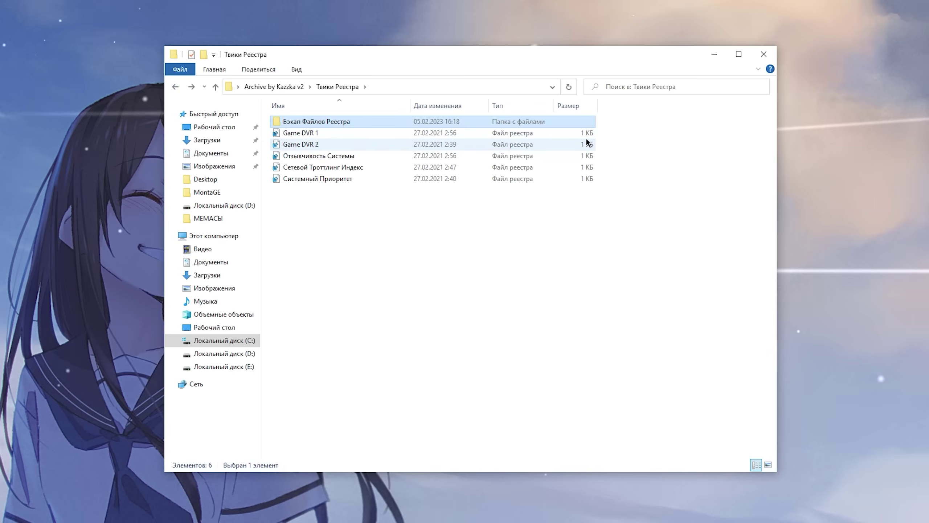
Bring up the merge option (Слияние) for the Game DVR 1 and Game DVR 2 registry files.
left_click(307, 135)
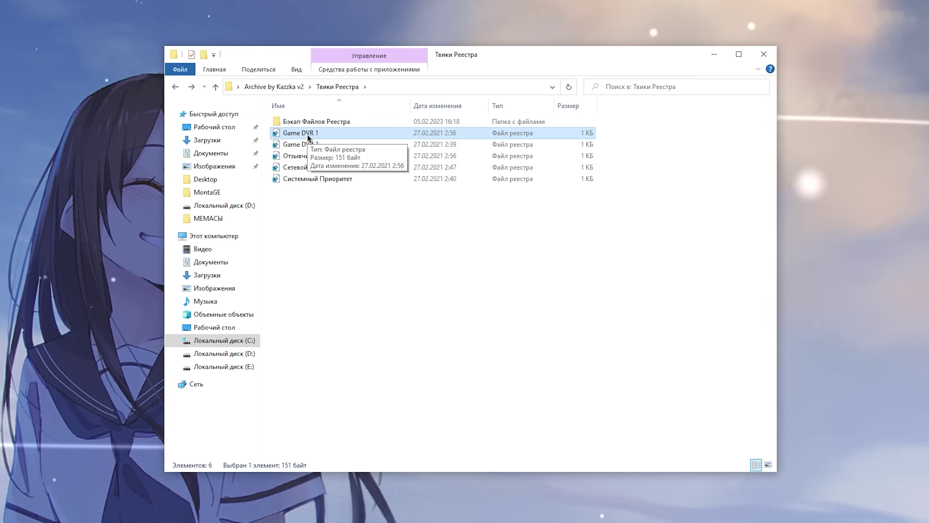
right_click(308, 134)
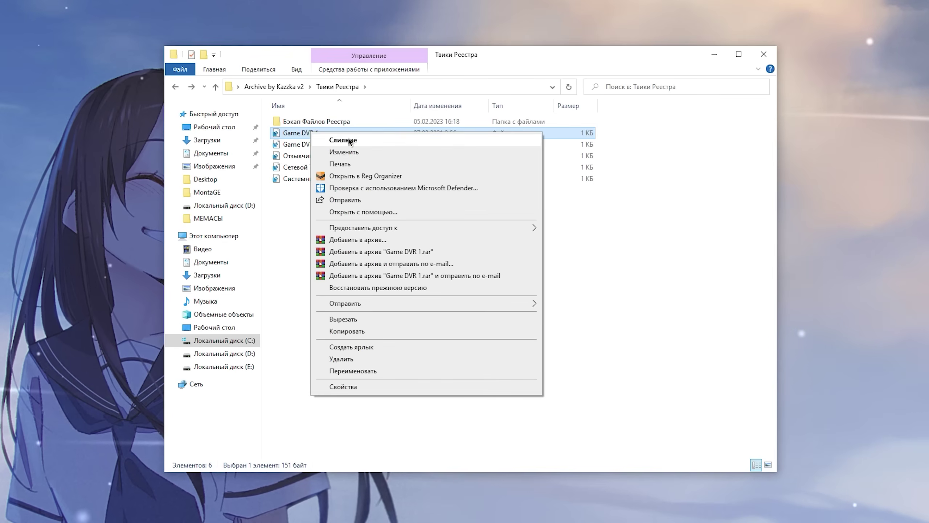
left_click(326, 142)
right_click(326, 142)
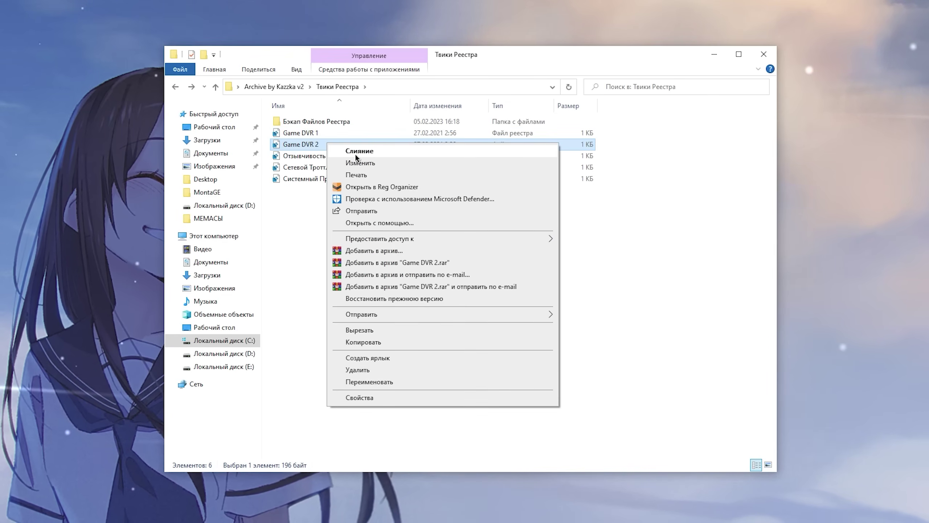
key("Escape")
key("F2")
key("Escape")
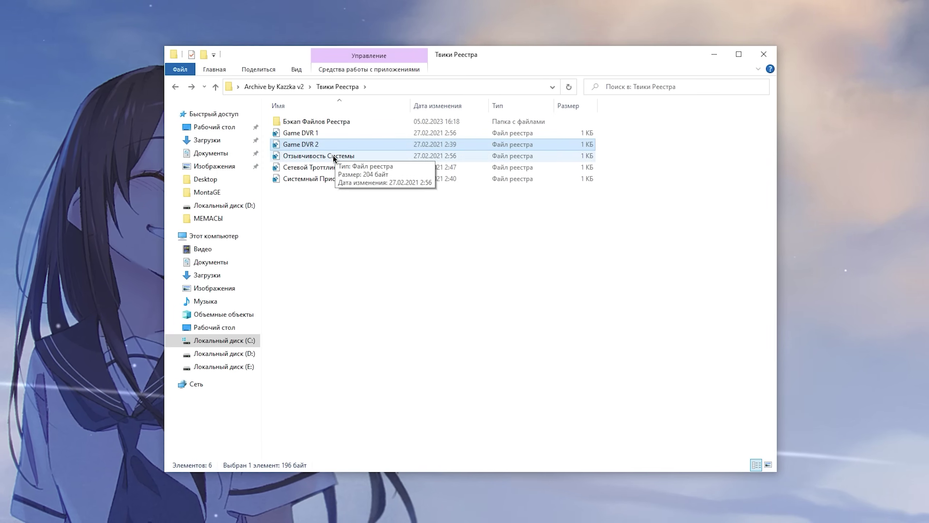
Go through Отзывчивость Системы, Сетевой Троттлинг Индекс and Системный Приоритет, bringing up the merge option, and return to Archive by Kazzka v2.
right_click(332, 155)
left_click(364, 164)
left_click(321, 165)
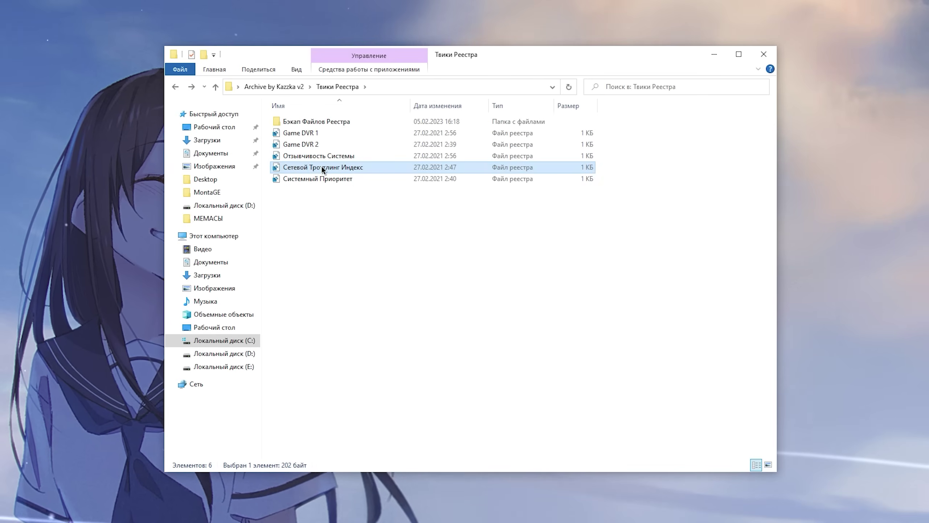
left_click(330, 178)
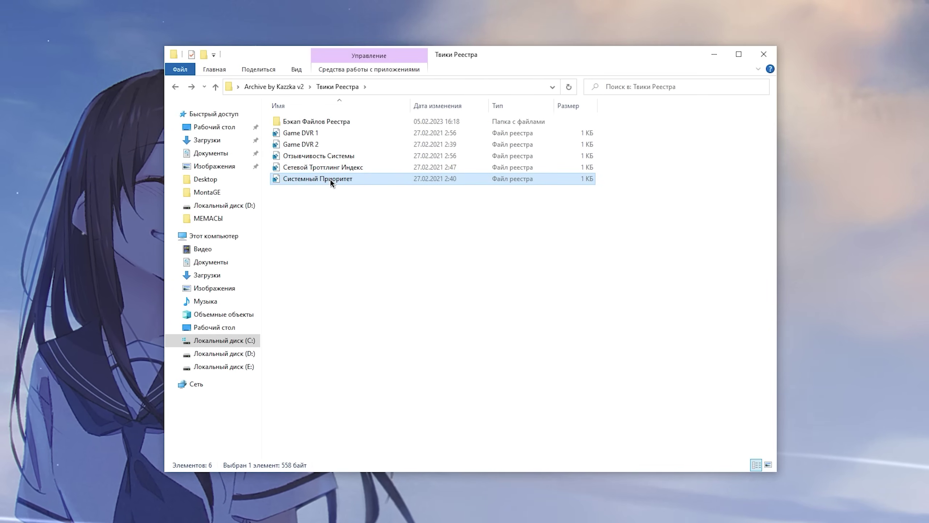
right_click(330, 179)
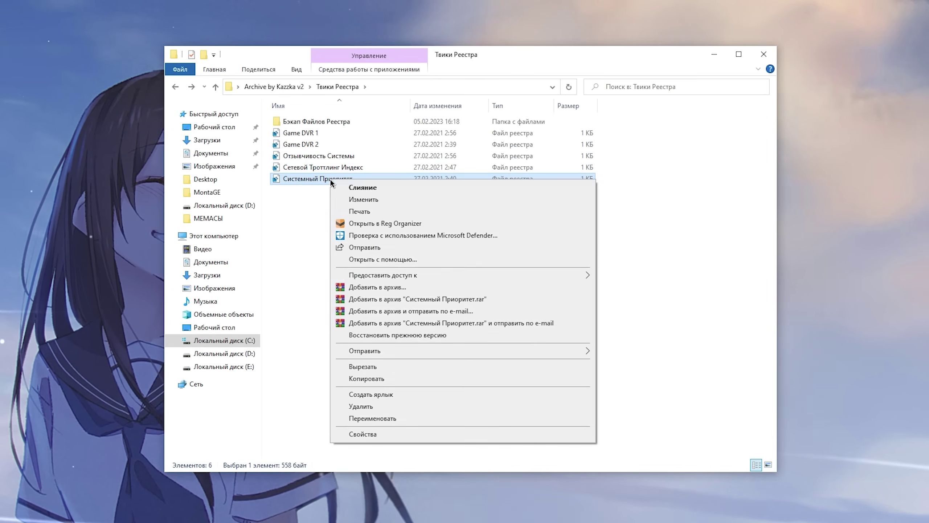
left_click(293, 222)
key("alt+Left")
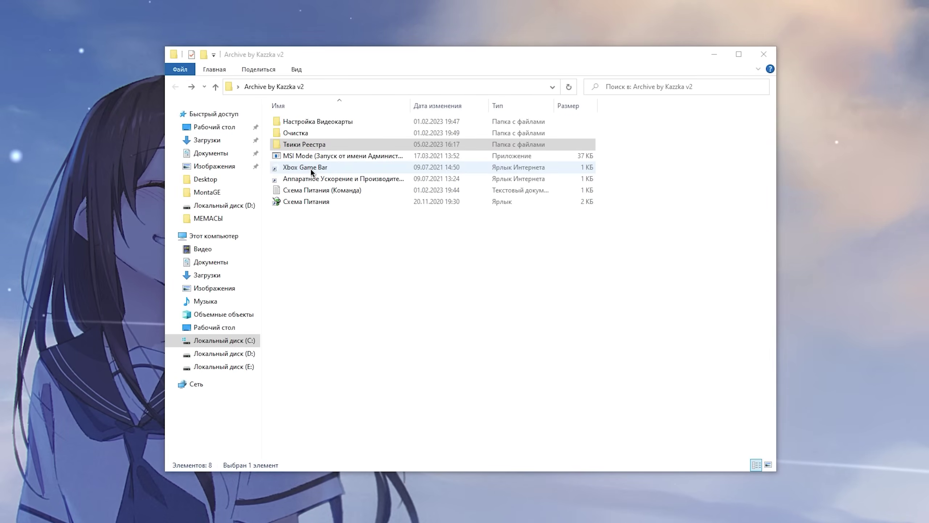
Open the Xbox Game Bar settings from the archive and check the Игровой режим and Записи pages.
double_click(326, 168)
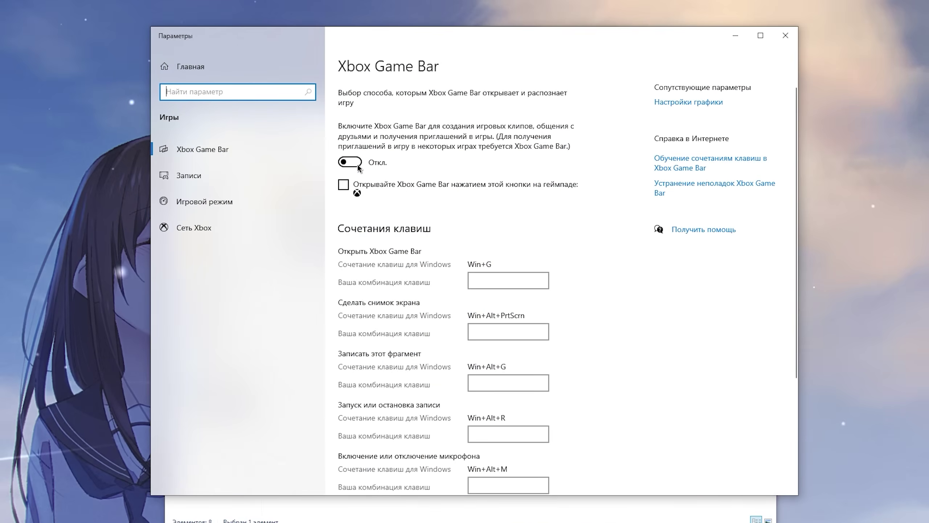
left_click(236, 200)
left_click(258, 176)
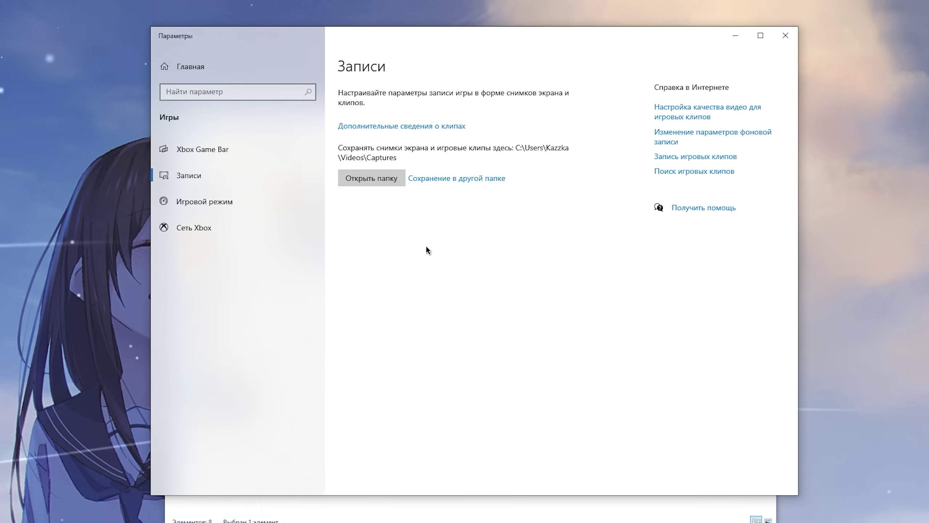
Go to the Фоновые приложения page of the Конфиденциальность settings.
left_click(245, 64)
left_click(681, 367)
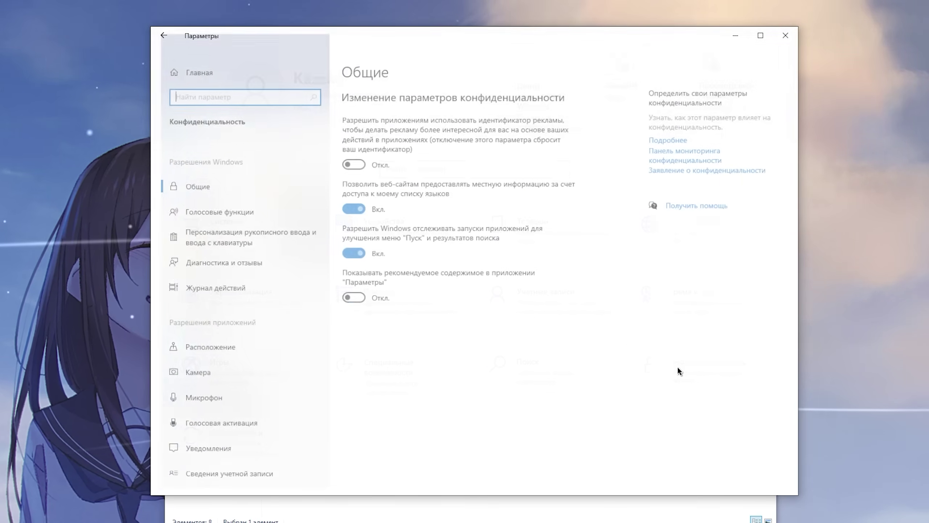
scroll(254, 285, "down", 10)
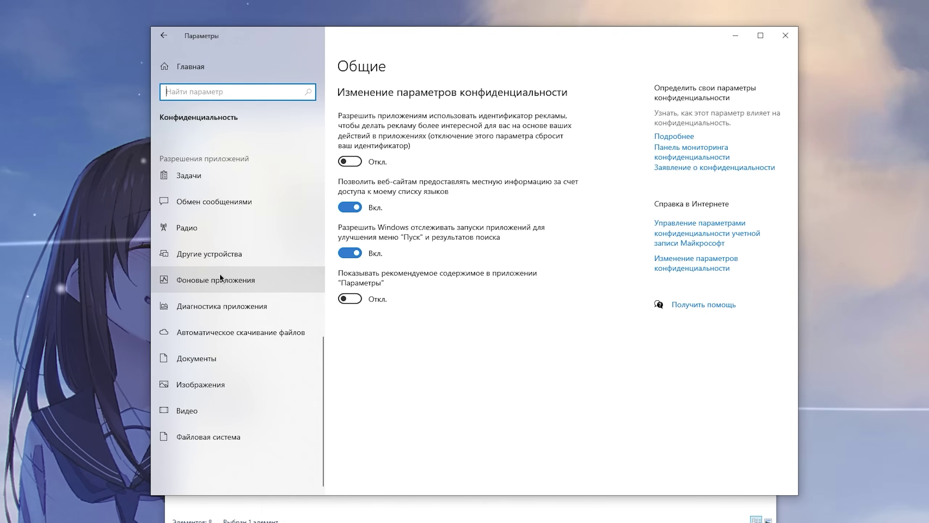
left_click(220, 274)
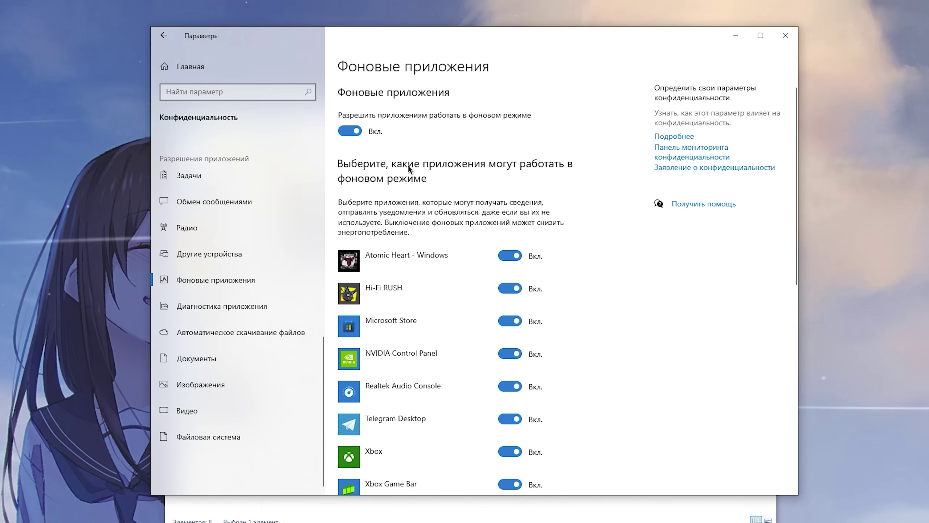
Turn off background running for all apps, look through the app list, and turn it back on.
left_click(350, 130)
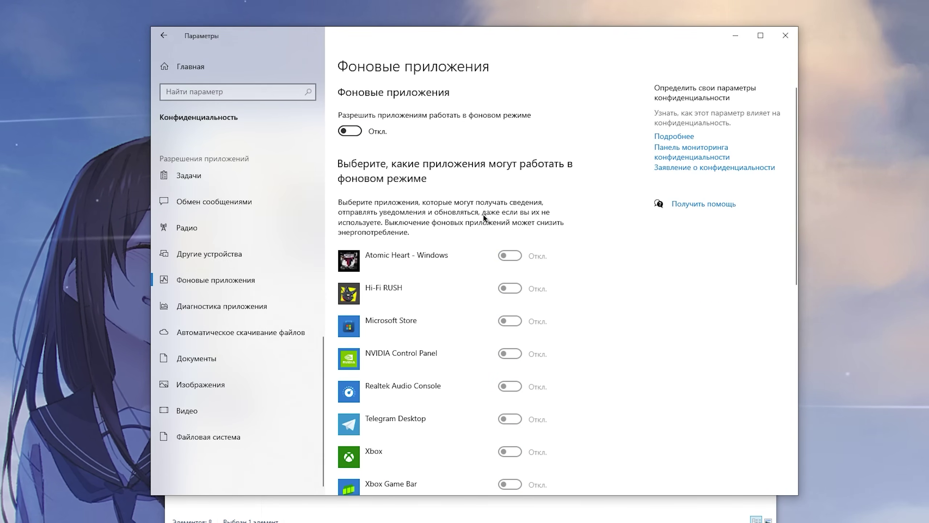
scroll(491, 216, "down", 1)
scroll(496, 221, "down", 8)
scroll(453, 216, "up", 12)
left_click(350, 131)
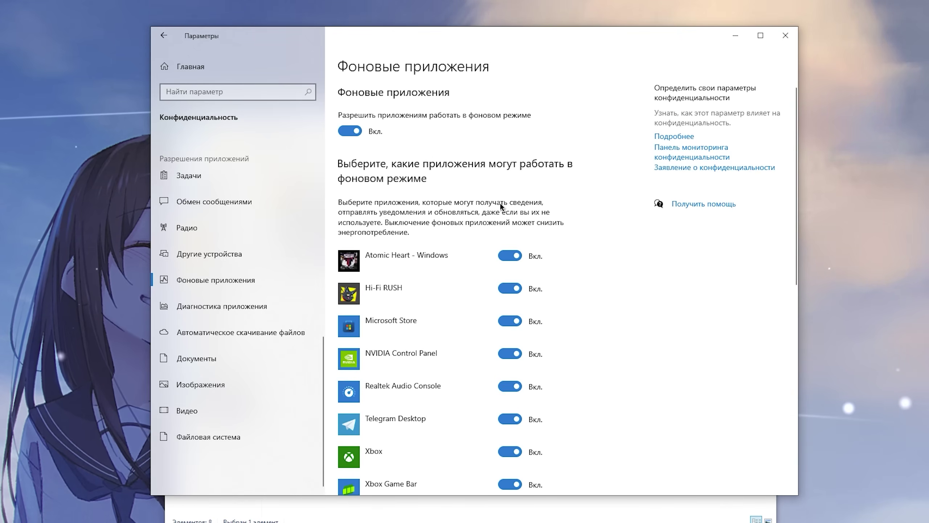
Turn off background running for Xbox and Xbox Game Bar individually, and check the remaining apps in the list.
scroll(501, 220, "down", 5)
left_click(507, 240)
left_click(516, 273)
scroll(515, 238, "down", 3)
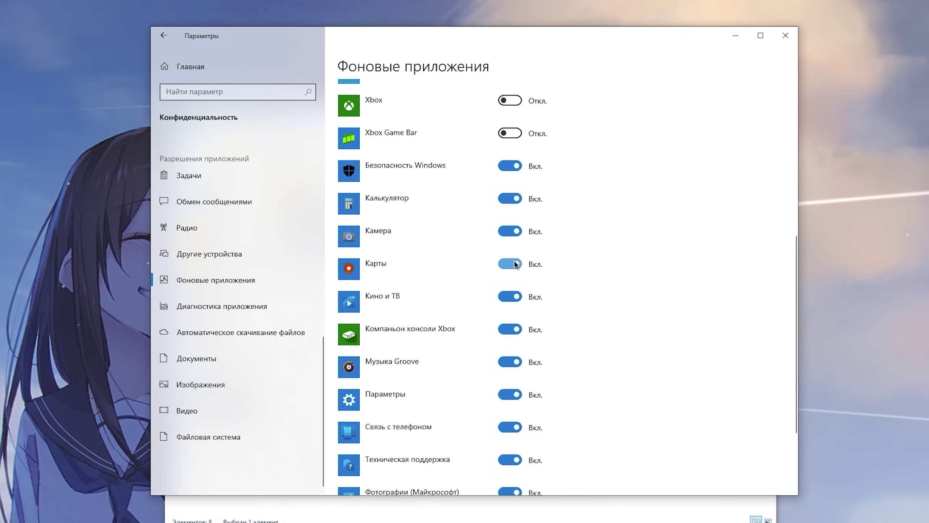
scroll(516, 265, "down", 3)
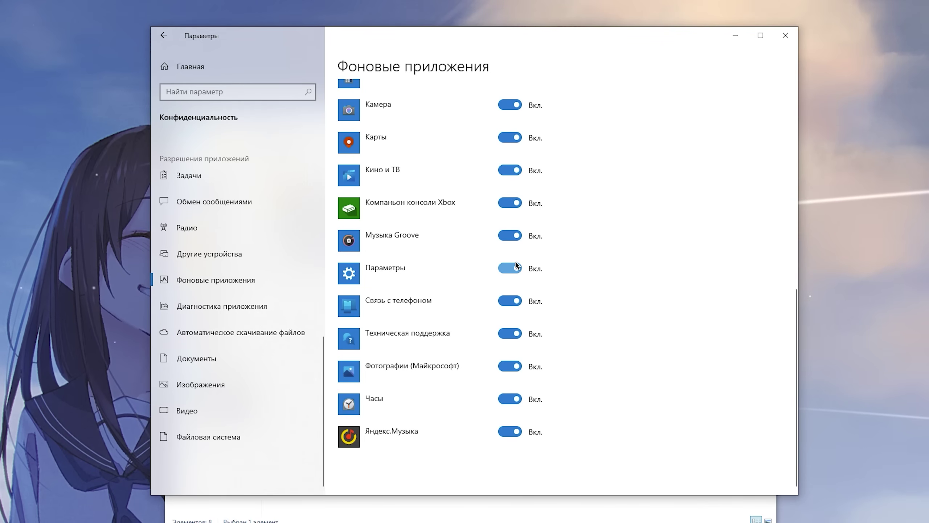
scroll(343, 139, "up", 12)
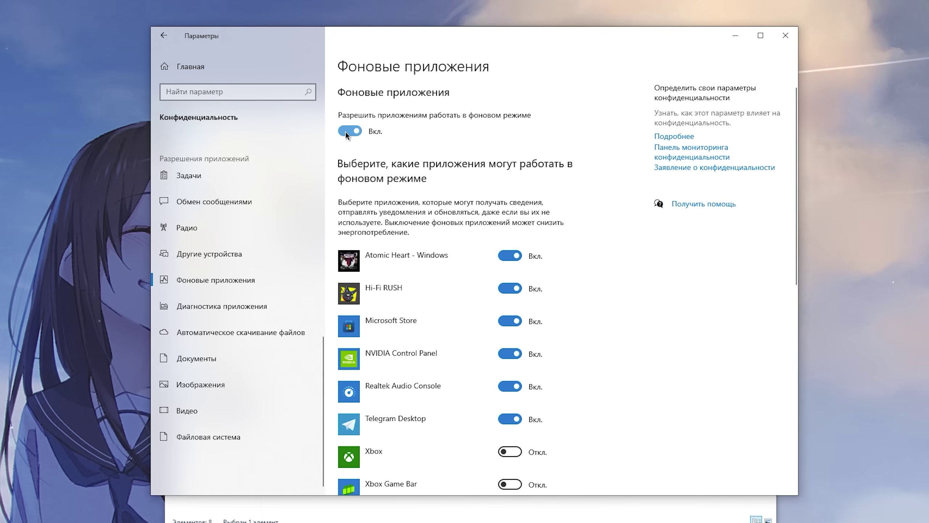